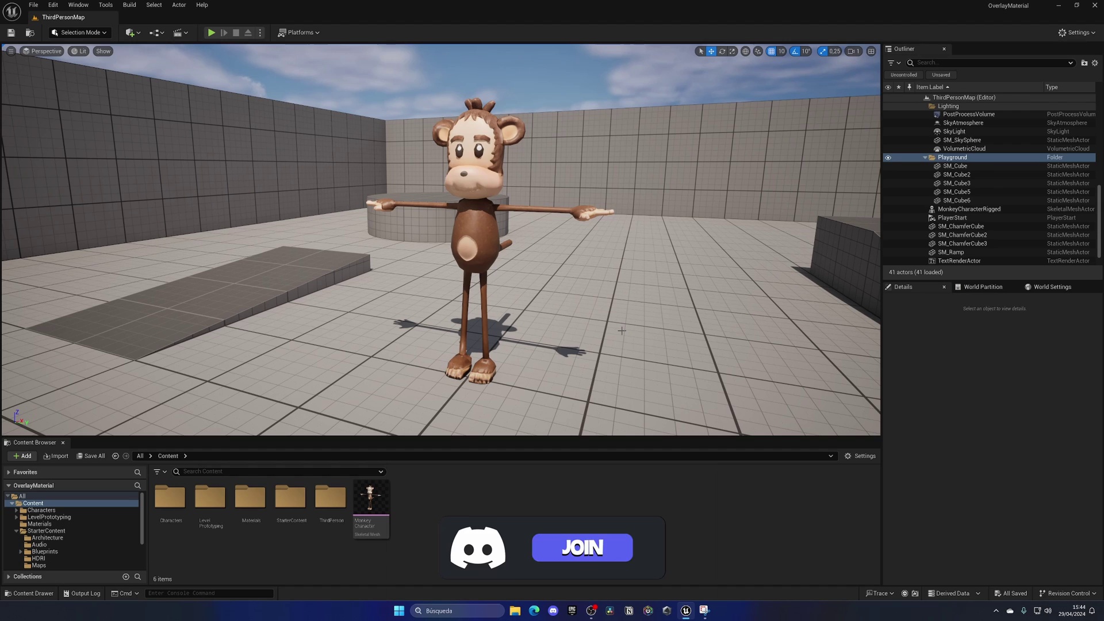
Step: Create a new material asset named M_Overlay in the Content folder
right_click(457, 503)
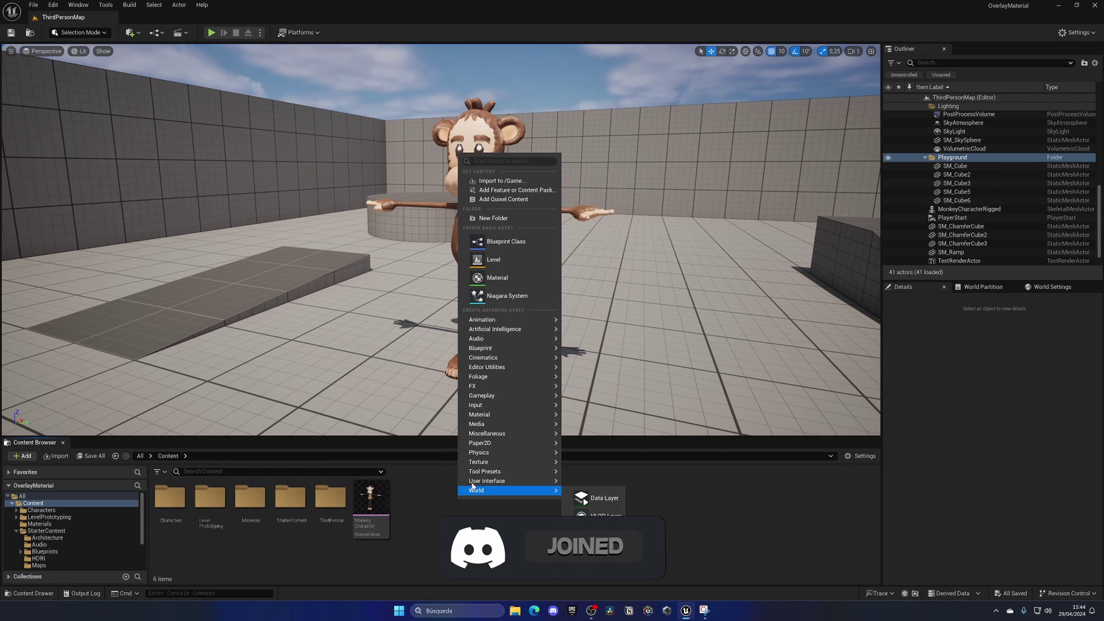
click(506, 290)
text(M)
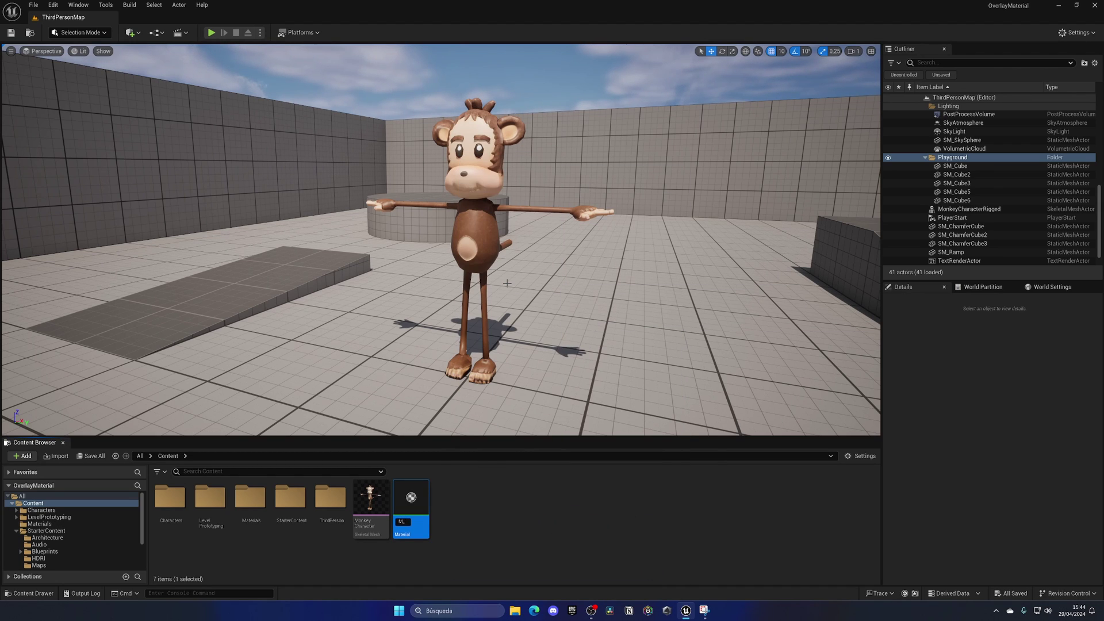
text(_Overlay)
key(Return)
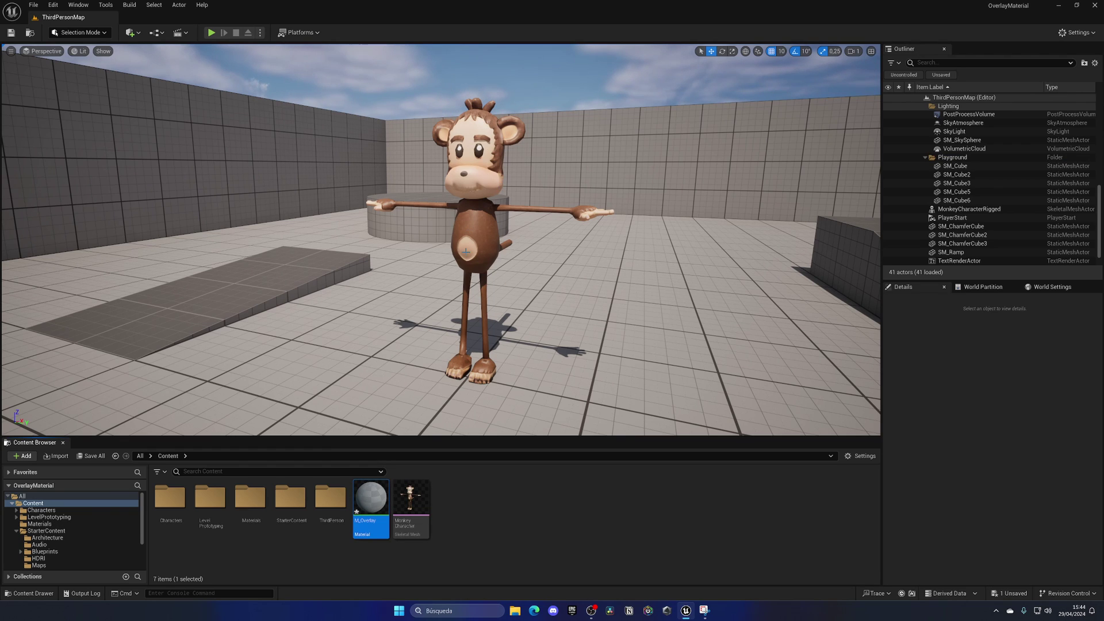
Step: Select the monkey character in the level and browse its Details properties
click(480, 214)
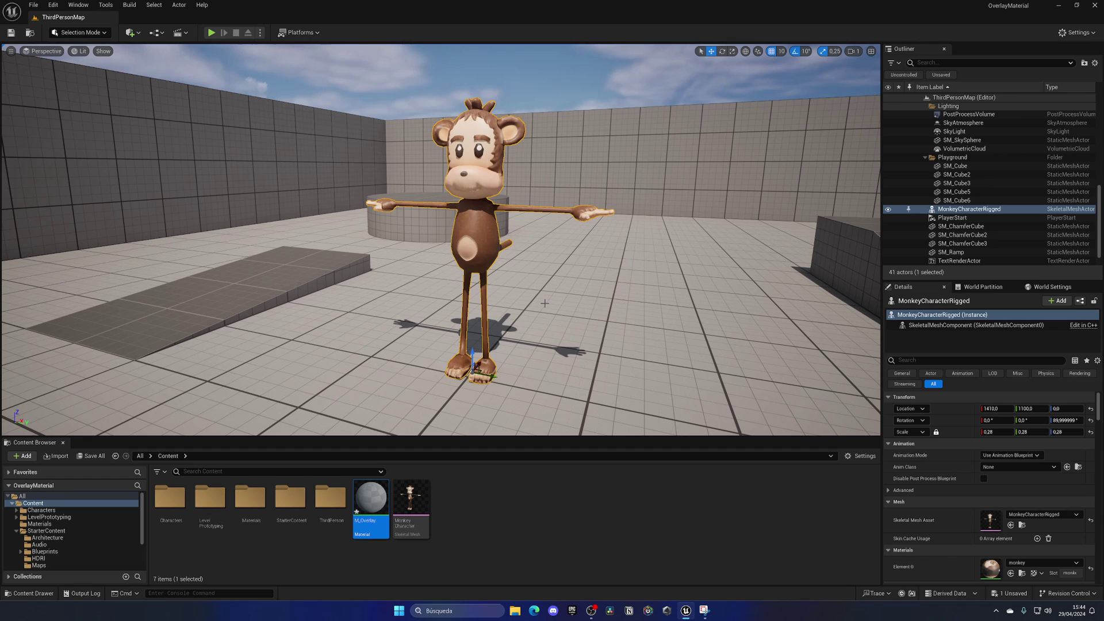
scroll(947, 539, down, 2)
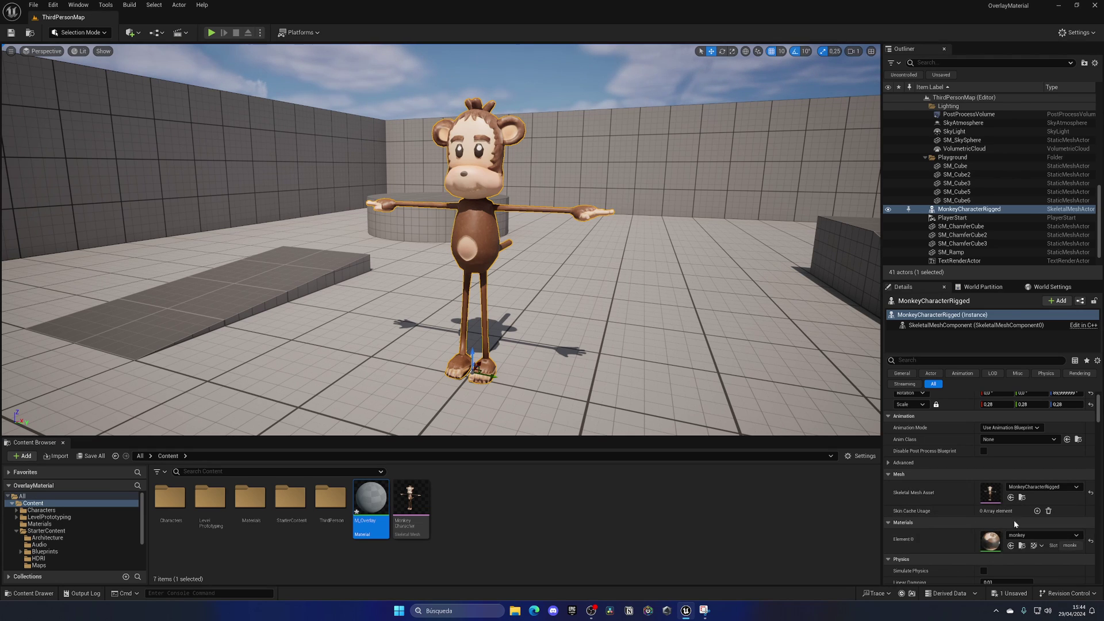
scroll(941, 547, up, 1)
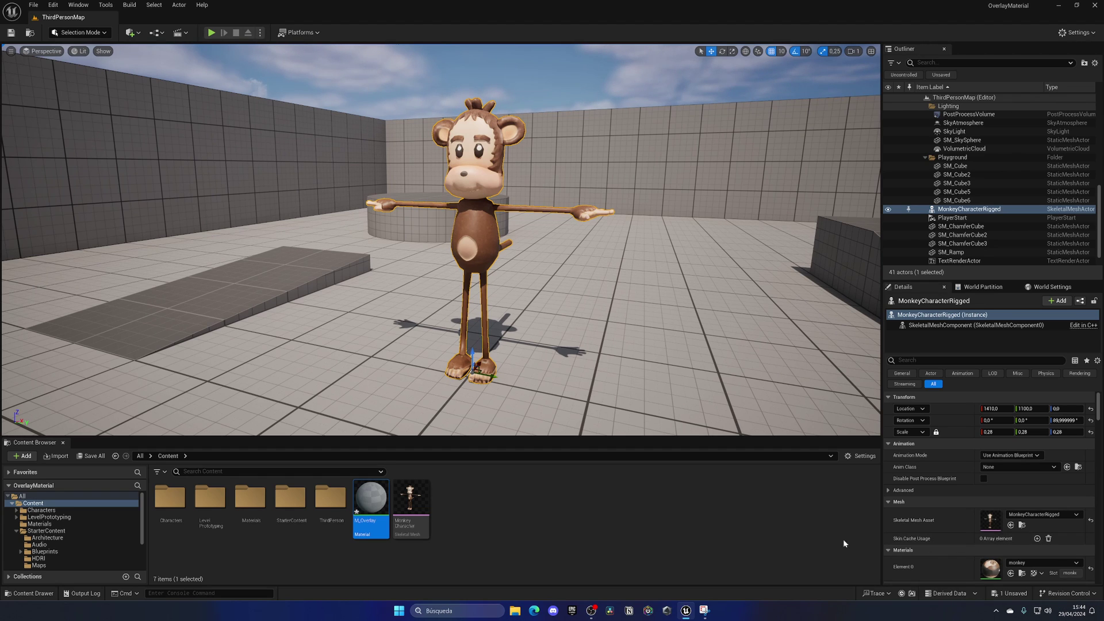
Step: Filter the monkey's Details by 'overlay' and drop M_Overlay into its Overlay Material slot
drag(507, 240, 505, 245)
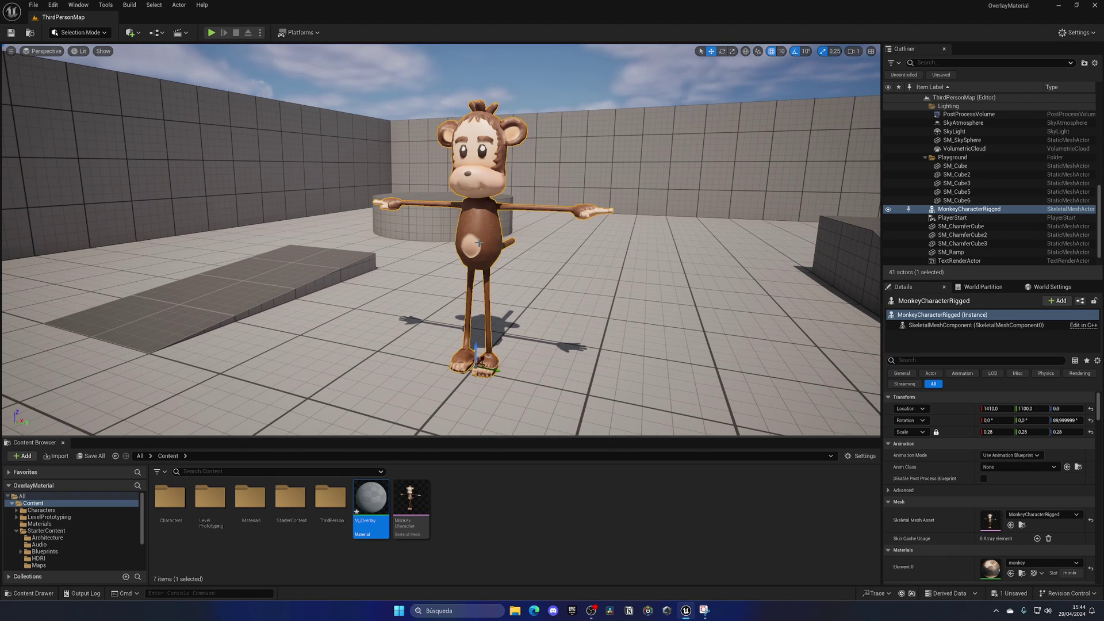
click(917, 359)
text(overlay)
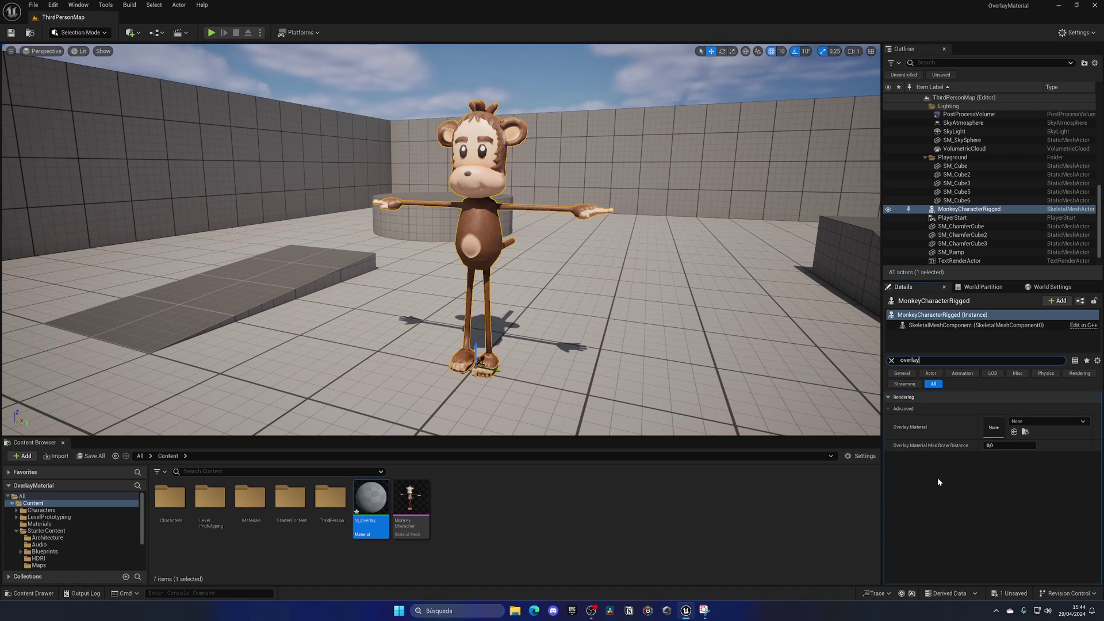
drag(370, 498, 1029, 428)
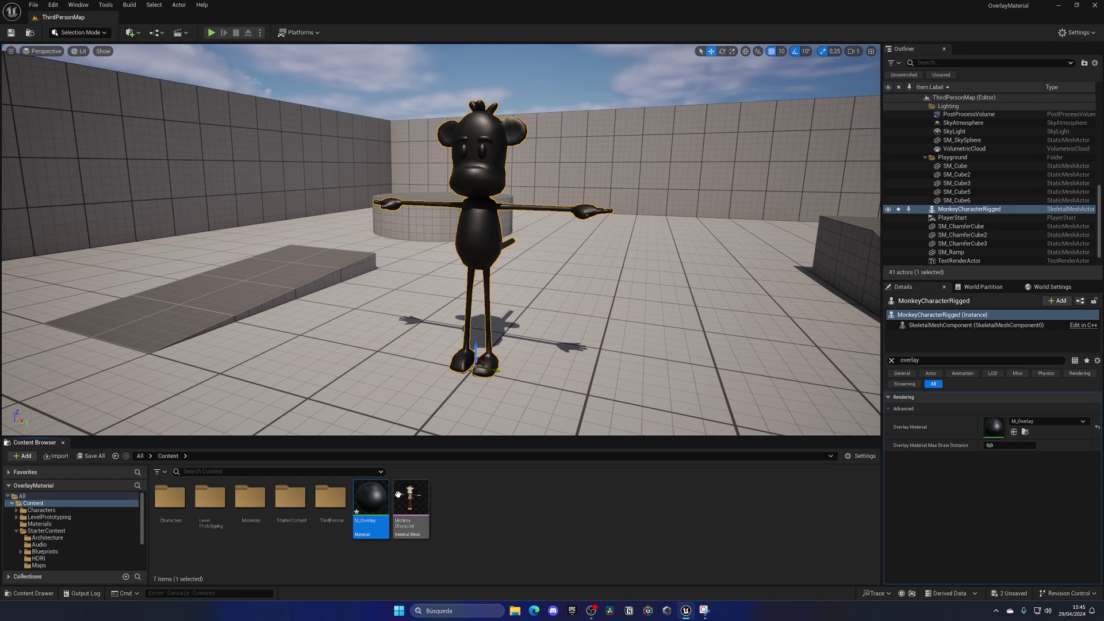
Step: Set M_Overlay to Translucent blend mode with Opacity 0, apply it, and view the level
double_click(372, 499)
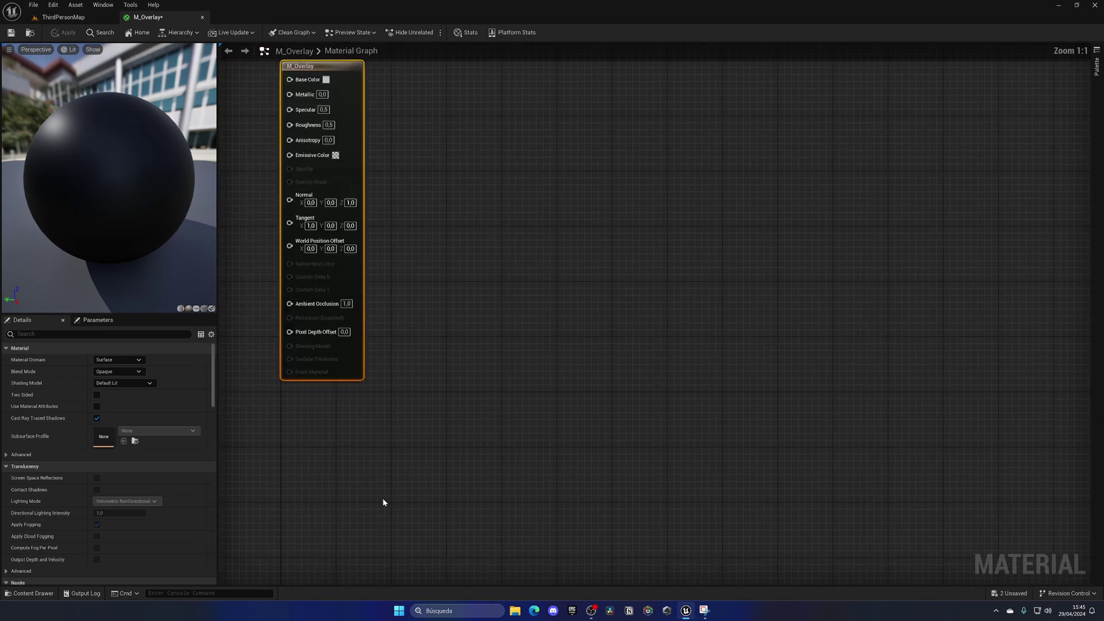
click(442, 291)
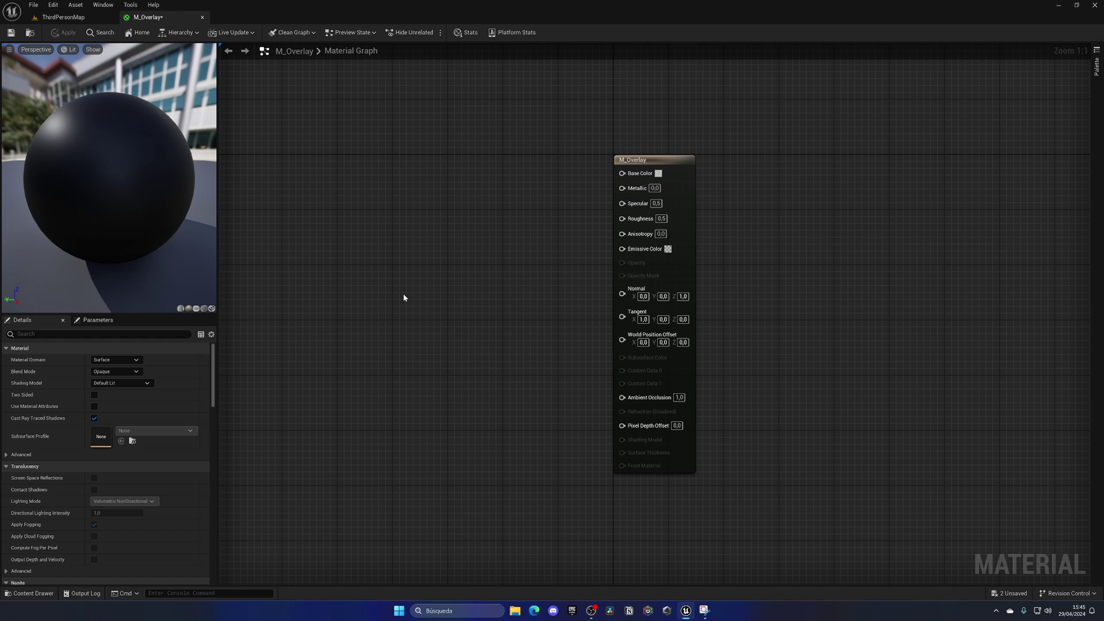
click(120, 373)
click(107, 396)
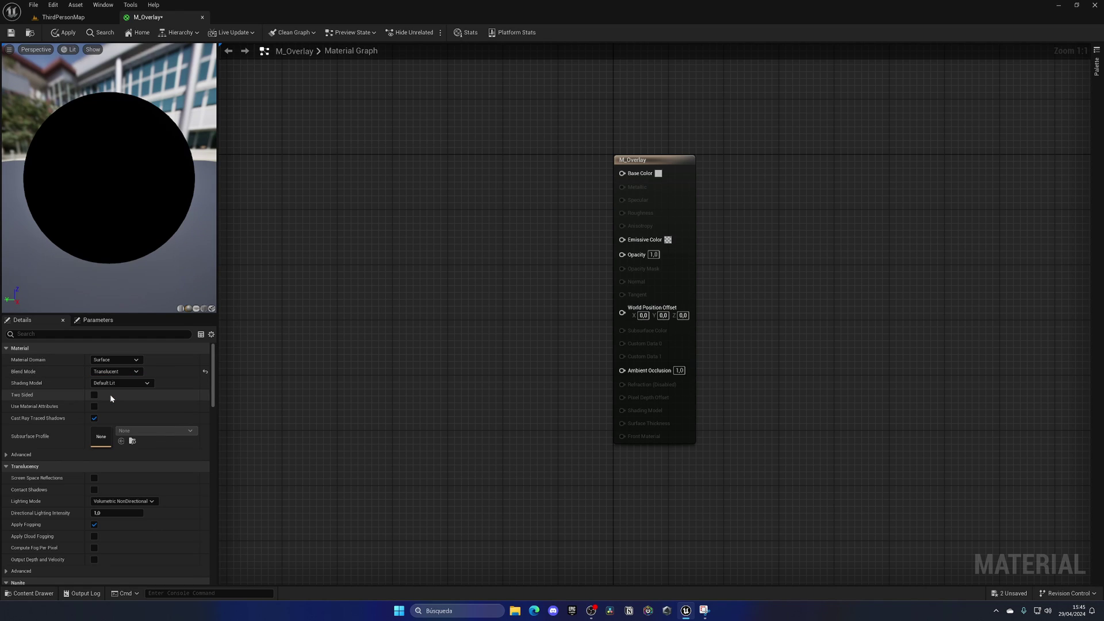
click(654, 254)
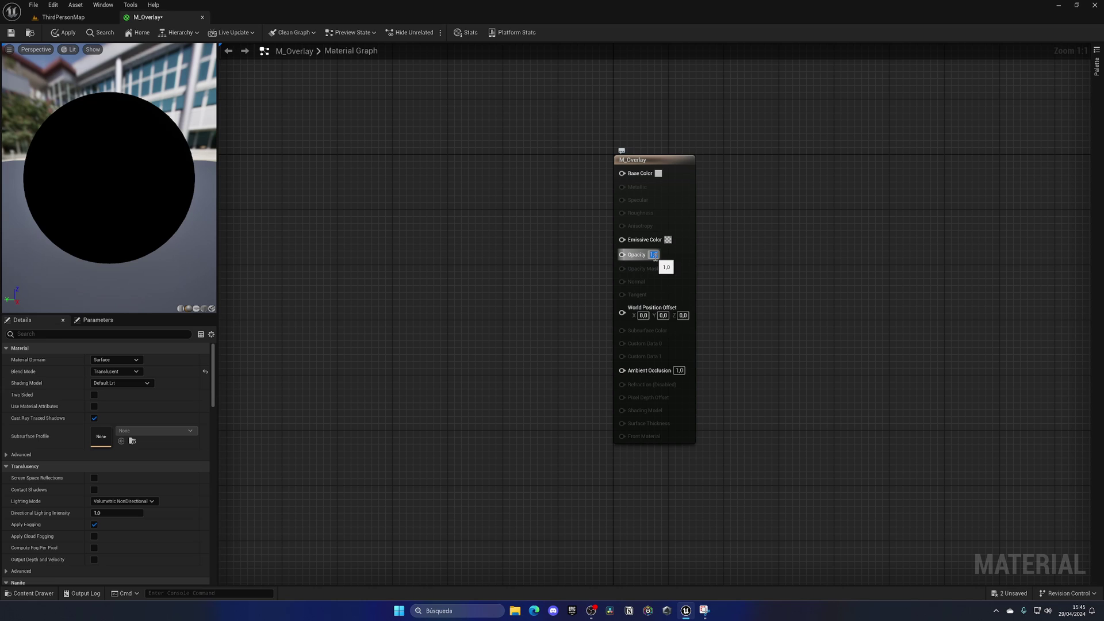
text(0)
key(Return)
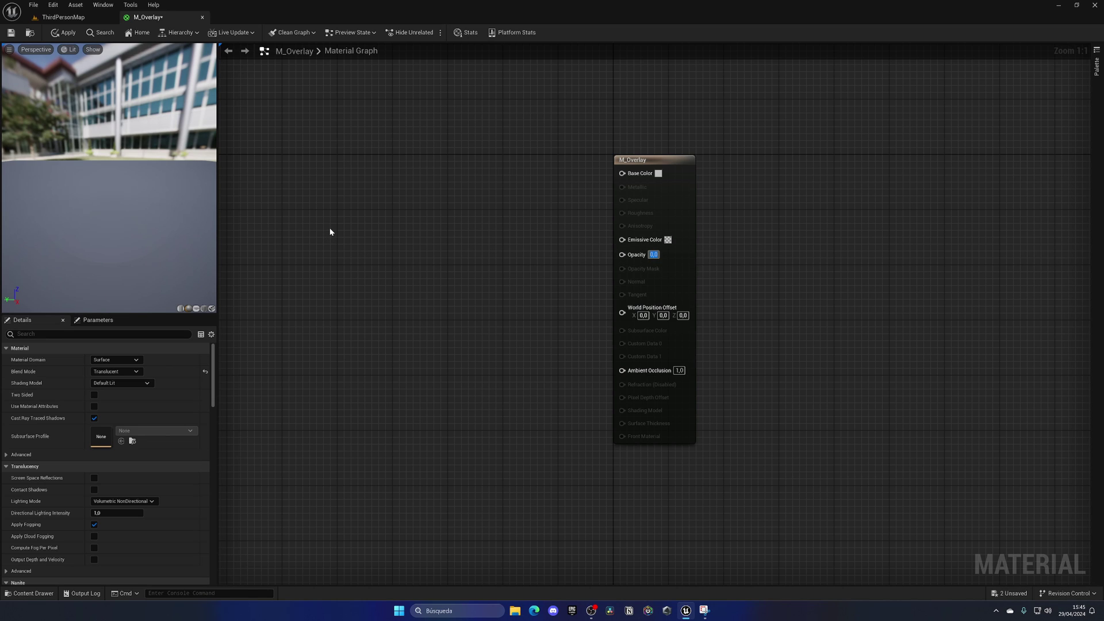
click(65, 32)
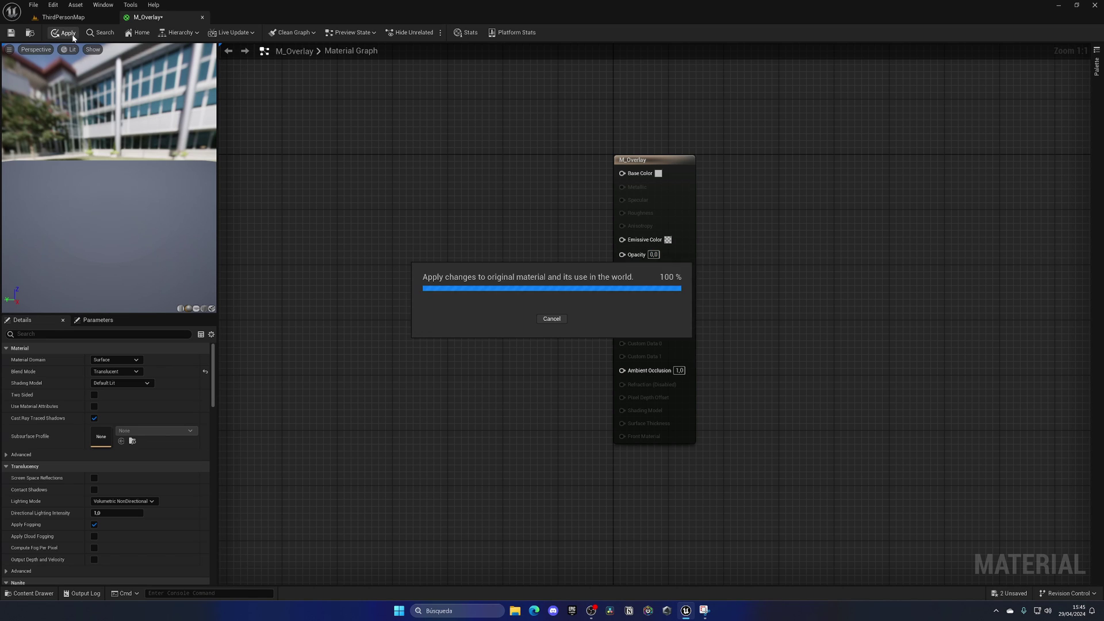
click(63, 17)
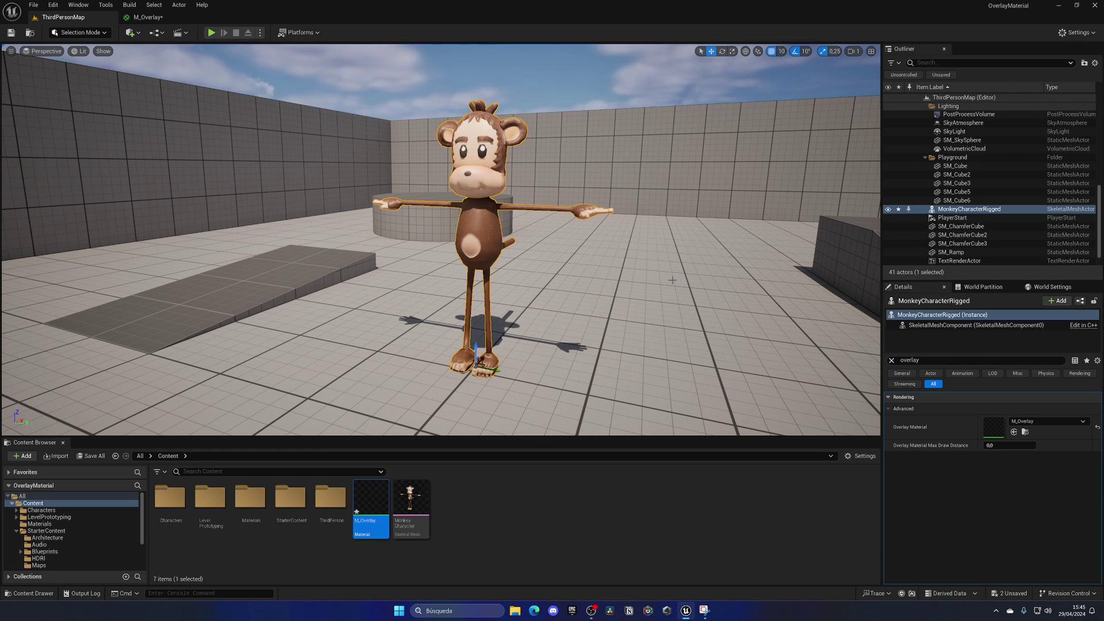
Step: Set M_Overlay's Opacity to 1 with Surface domain and Opaque blend mode, then check the level
click(147, 17)
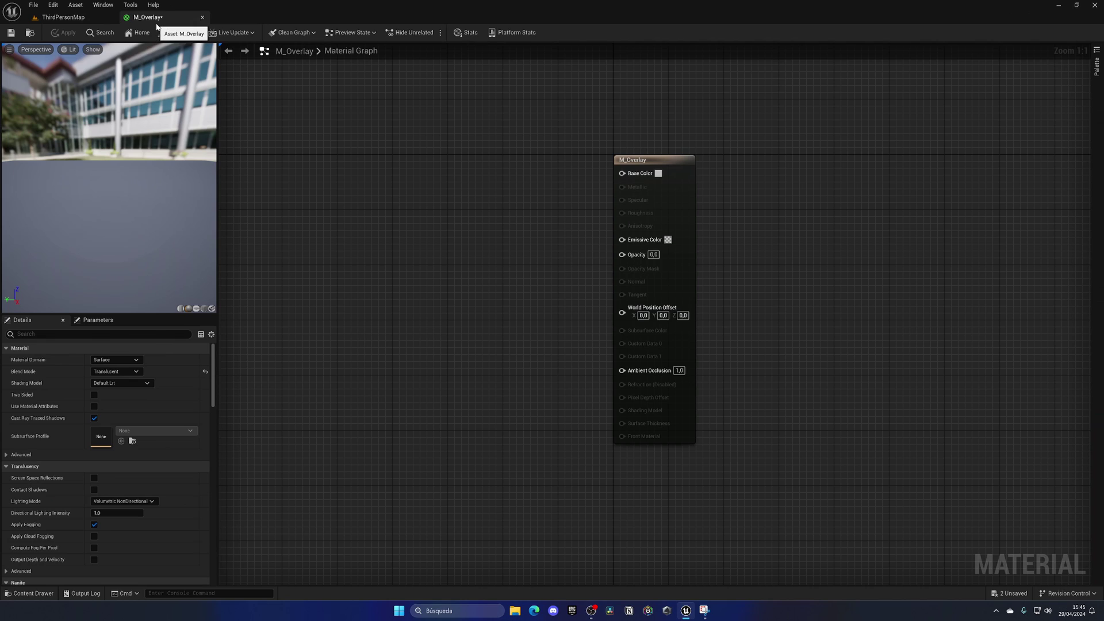
click(654, 254)
text(1)
key(Return)
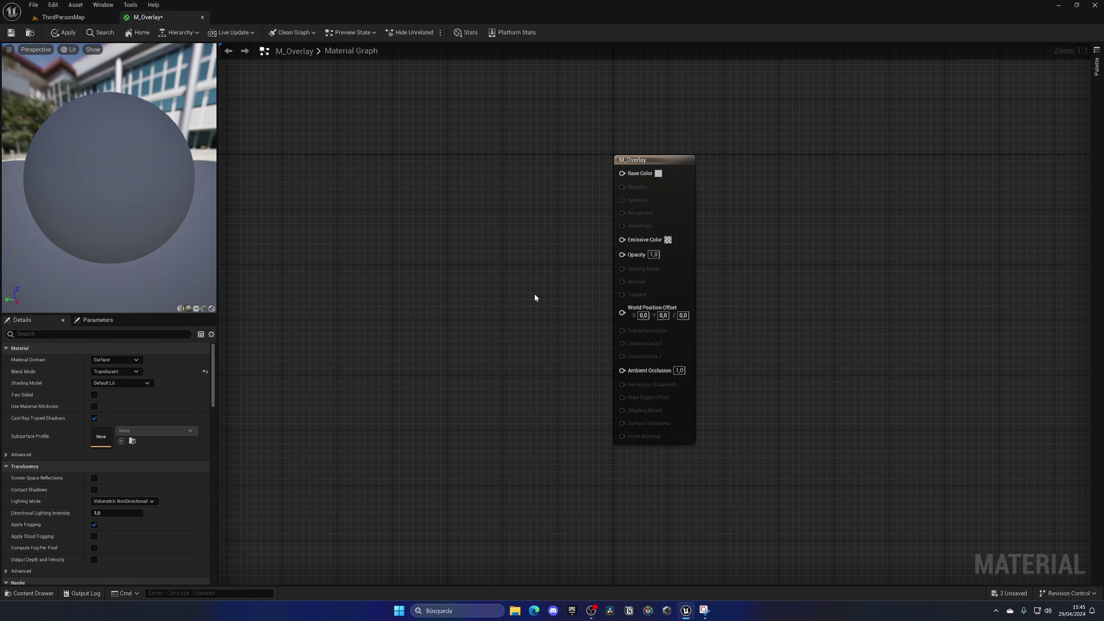
click(113, 361)
click(113, 367)
click(118, 371)
click(116, 381)
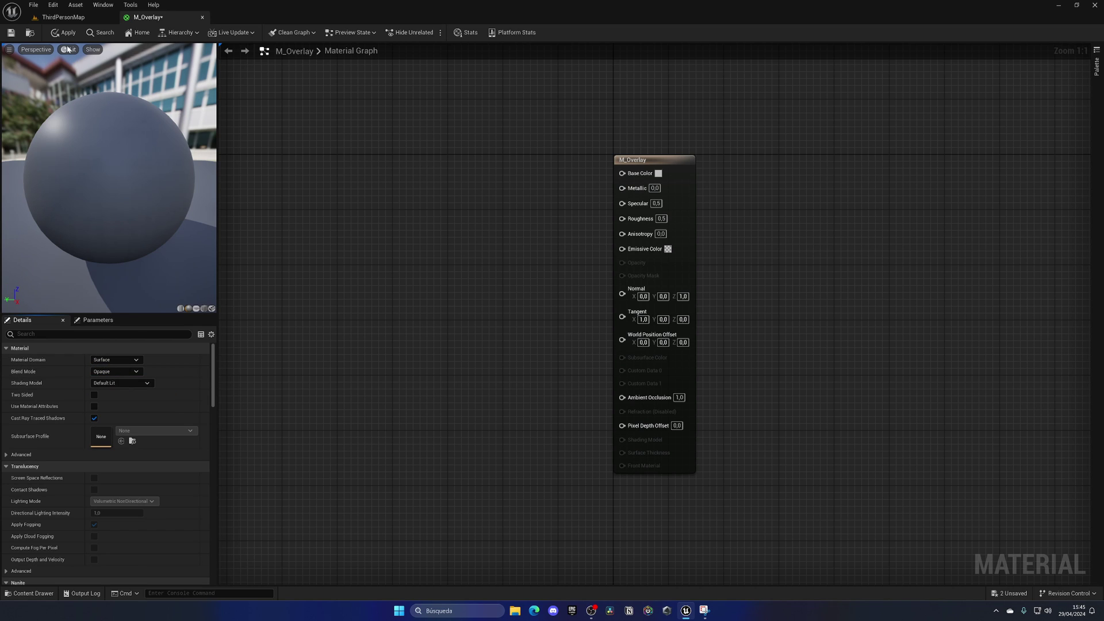
click(63, 17)
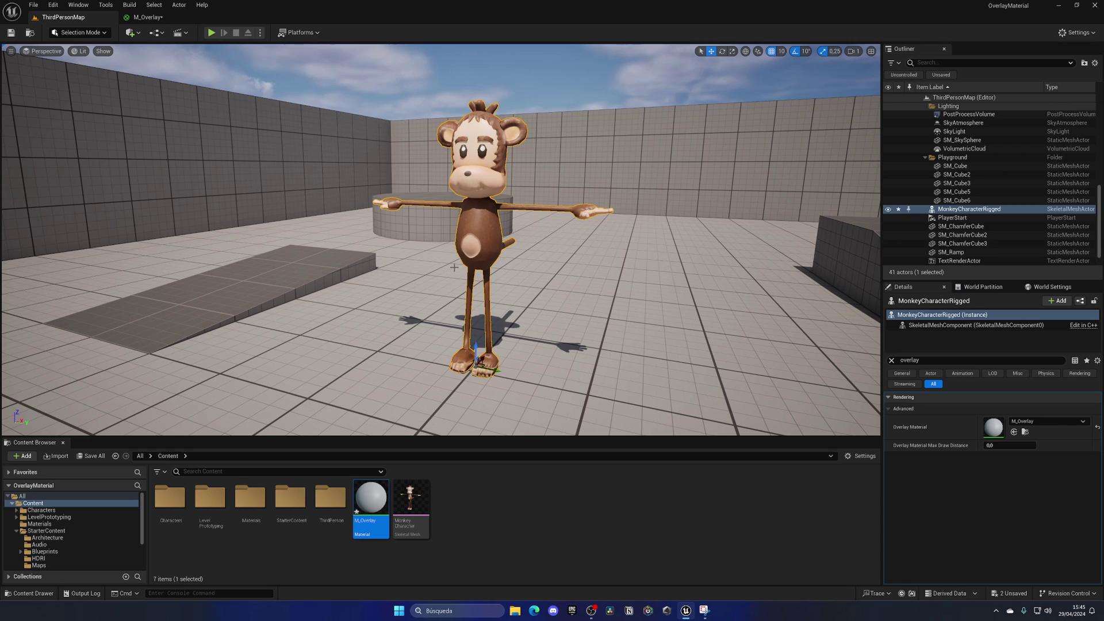
click(148, 17)
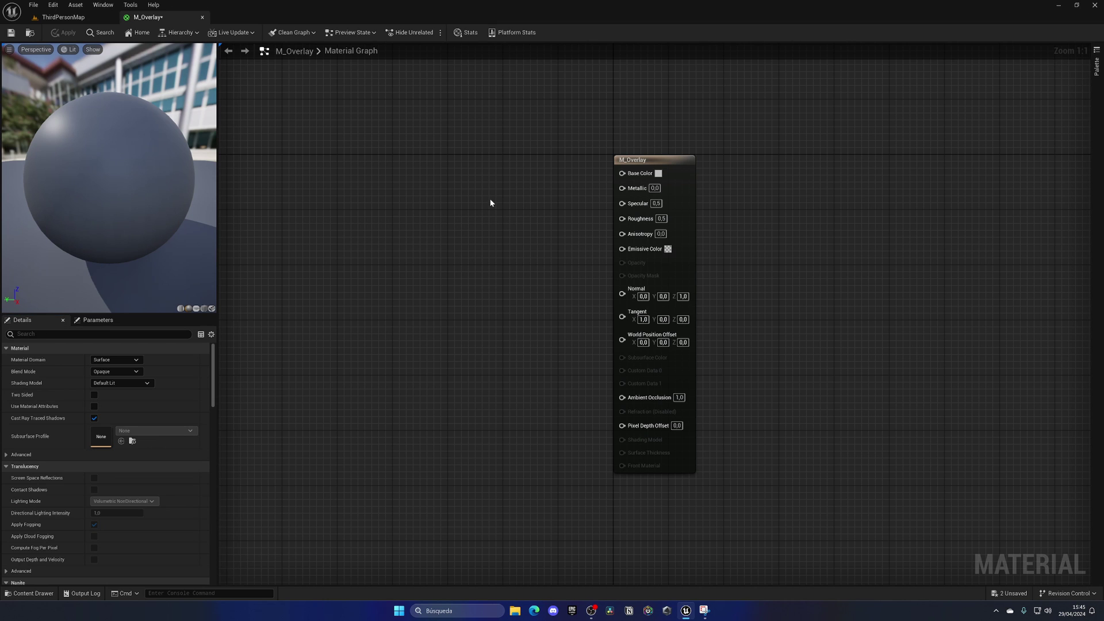
Step: Add a Fresnel node to M_Overlay and wire its output into Base Color
right_click(442, 239)
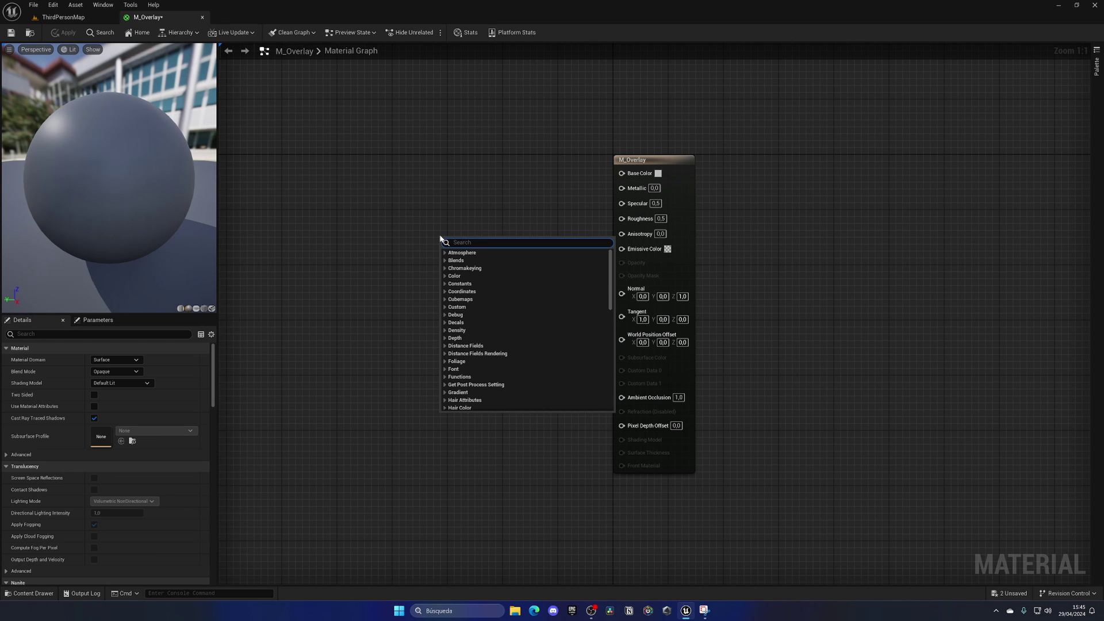
text(frese)
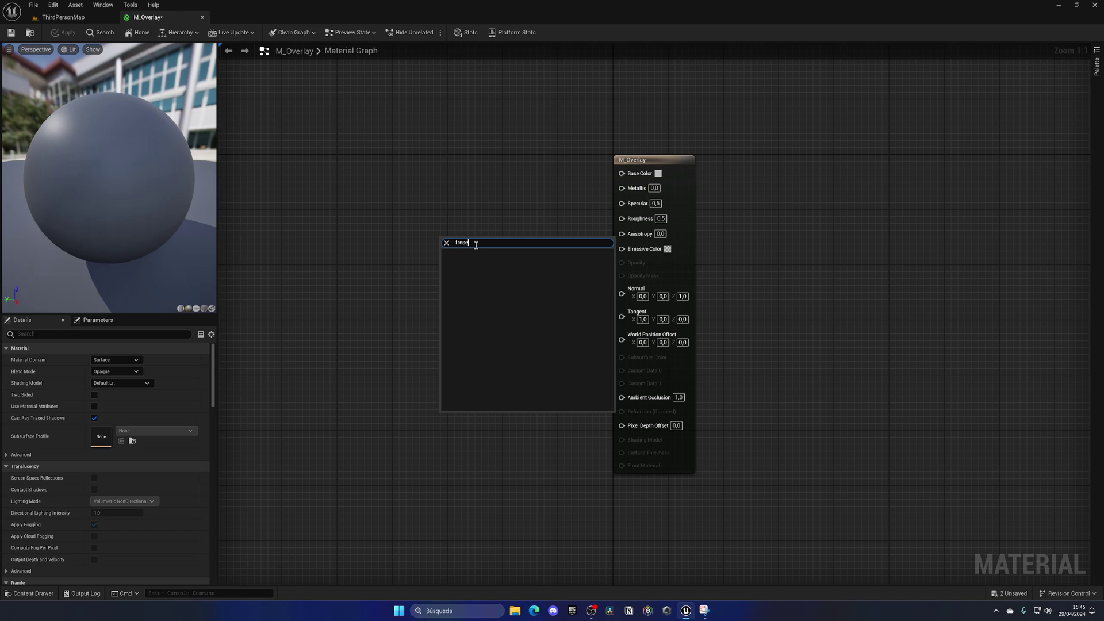
key(BackSpace)
text(nel)
key(Return)
drag(476, 244, 427, 224)
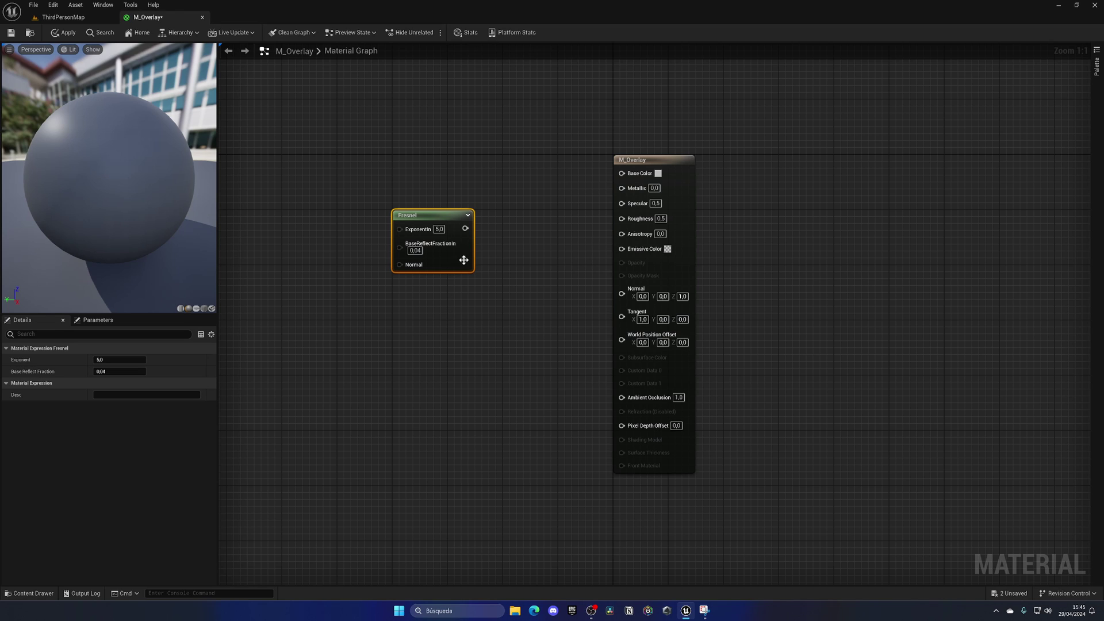
drag(465, 228, 645, 172)
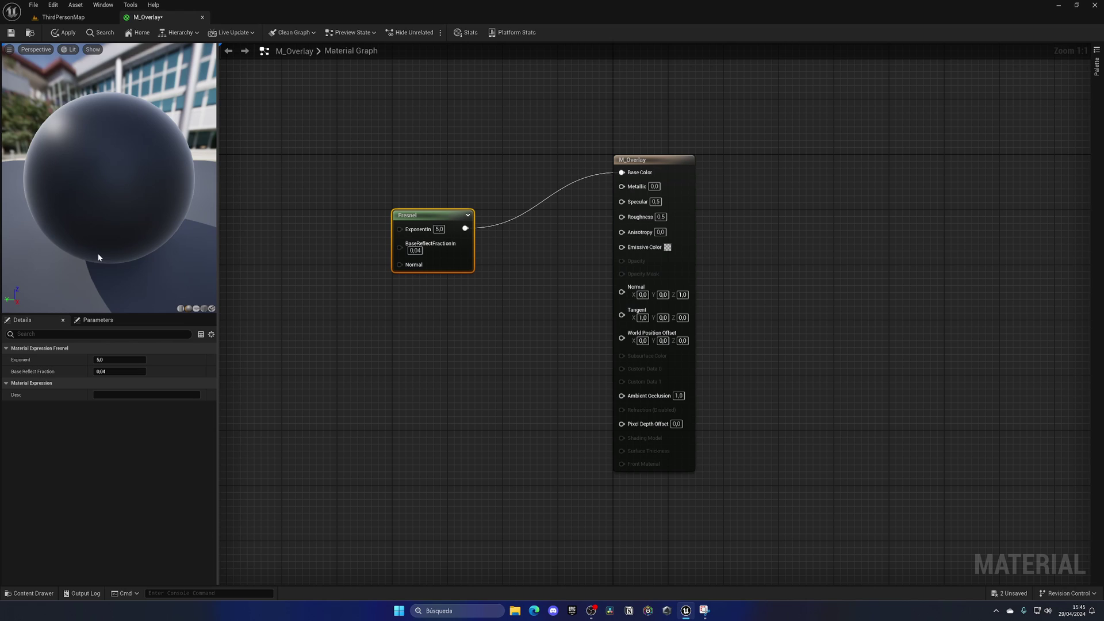
Step: Set the Fresnel exponent to 1,0 and base reflect fraction to 0,05, then apply M_Overlay
click(440, 229)
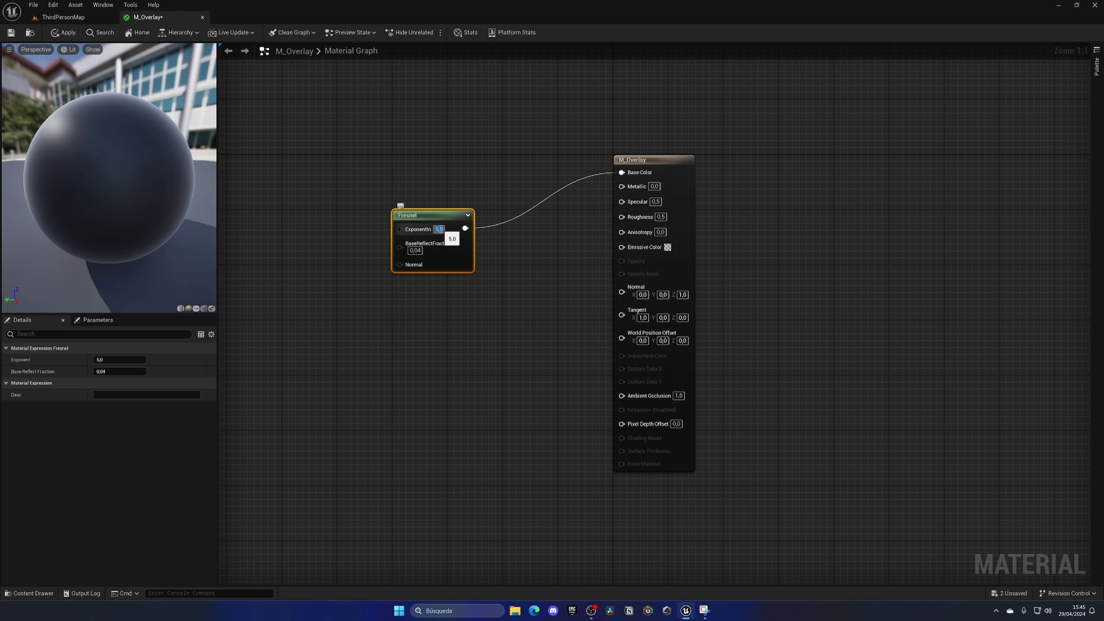
text(1)
click(445, 305)
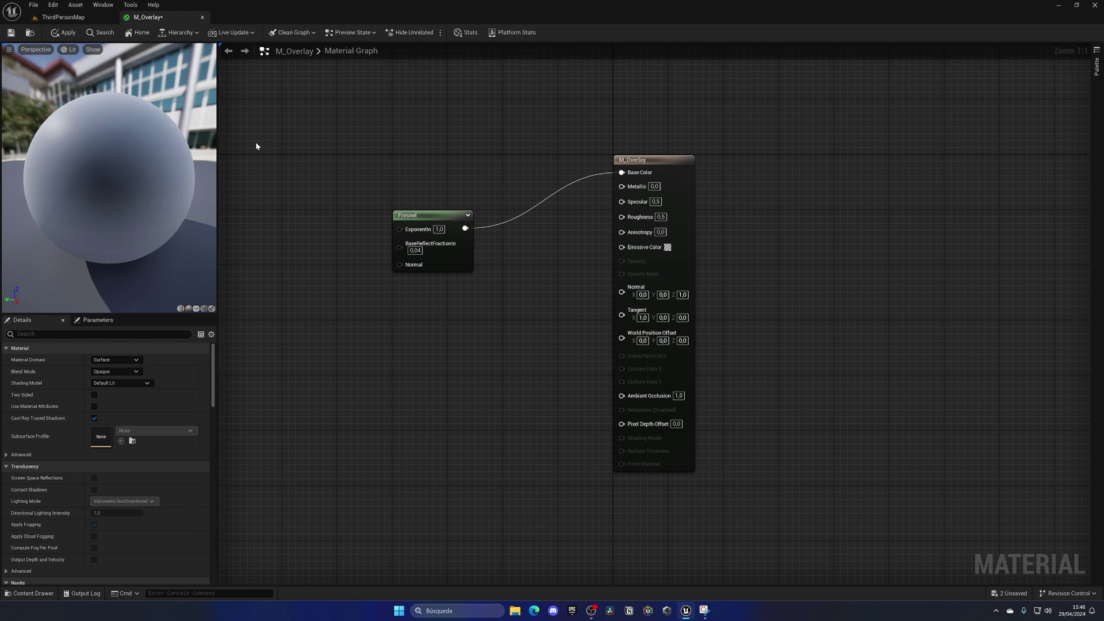
click(414, 251)
text(0,05)
key(Return)
click(417, 325)
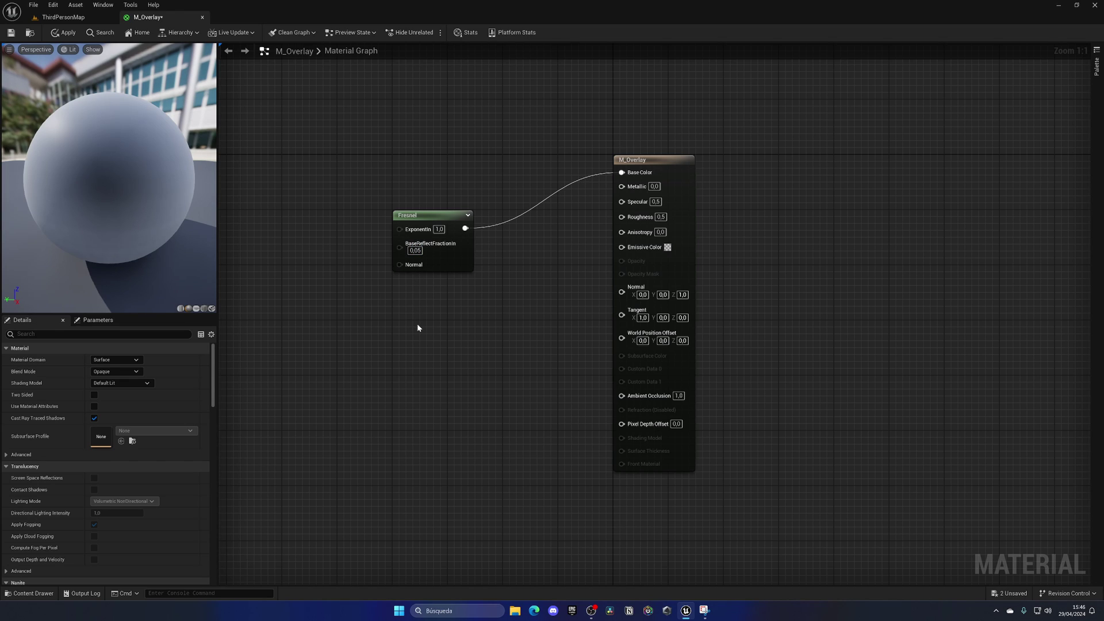
click(67, 33)
Step: Fly the camera around the monkey in ThirdPersonMap to inspect the pale Fresnel result
click(84, 19)
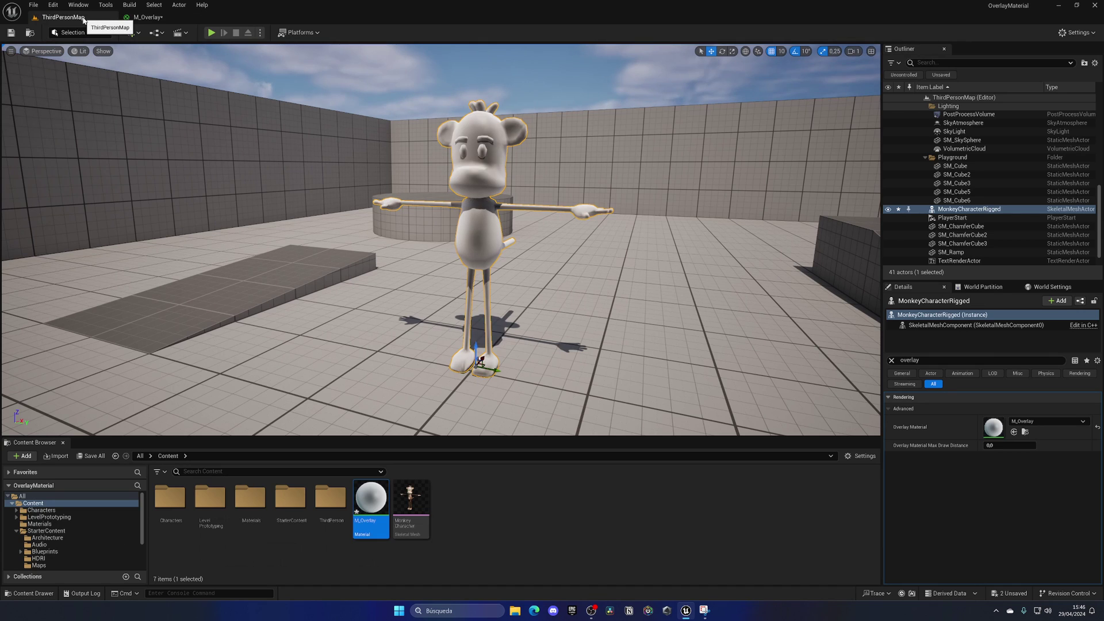
click(632, 217)
right_drag(632, 216, 558, 216)
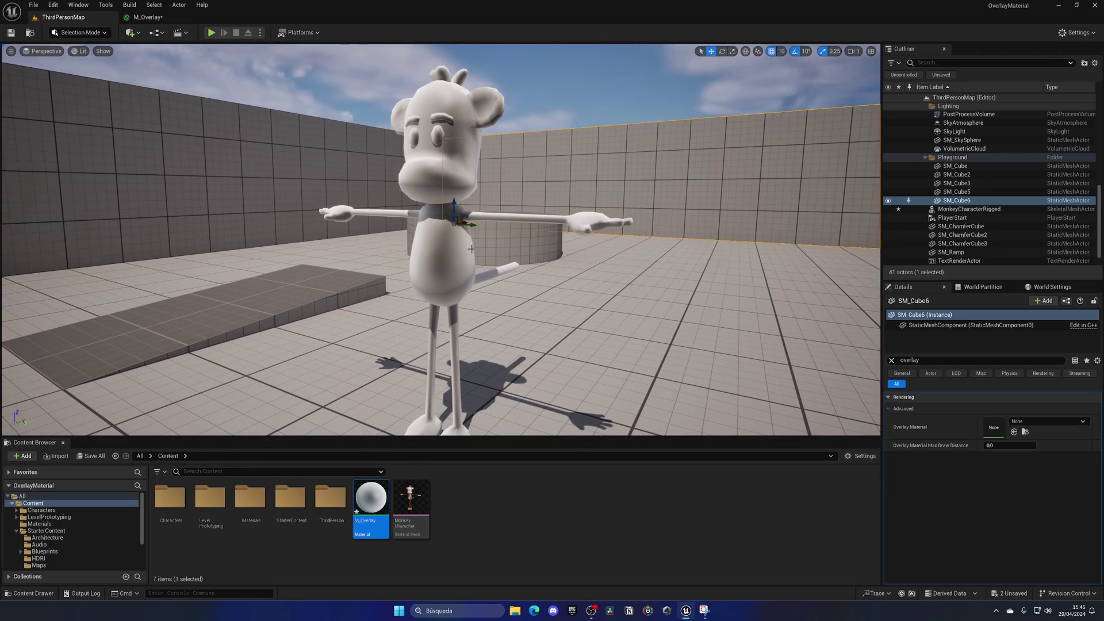
key(s)
mouse_move(330, 184)
right_down()
mouse_move(328, 195)
mouse_move(330, 184)
right_up()
key(w)
key(d)
scroll(331, 184, down, 1)
right_drag(486, 114, 487, 114)
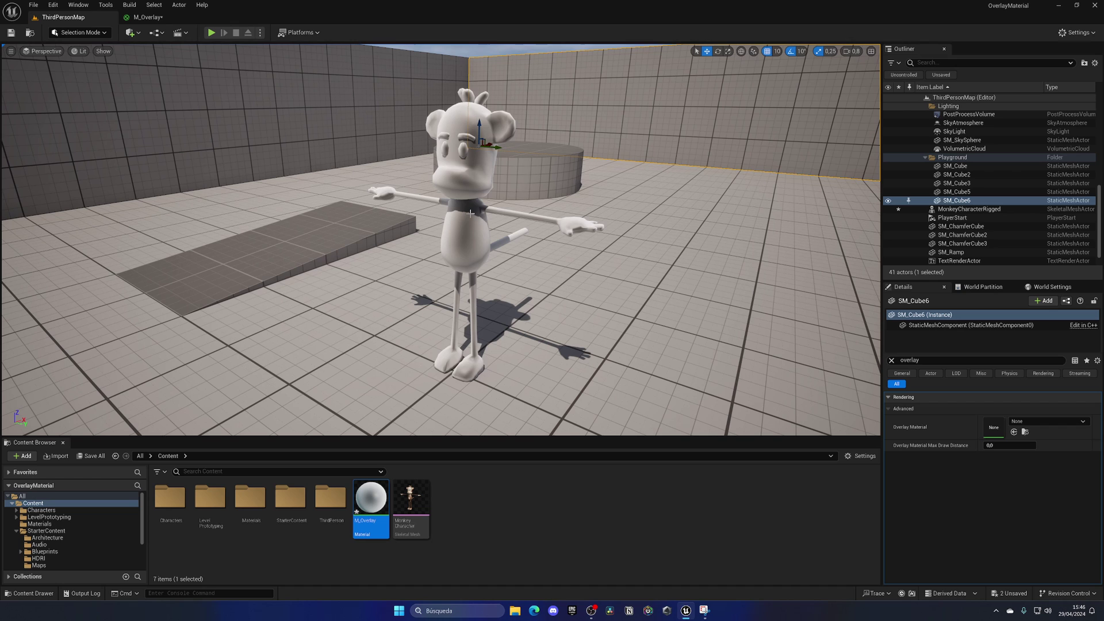
key(w)
right_drag(451, 214, 465, 214)
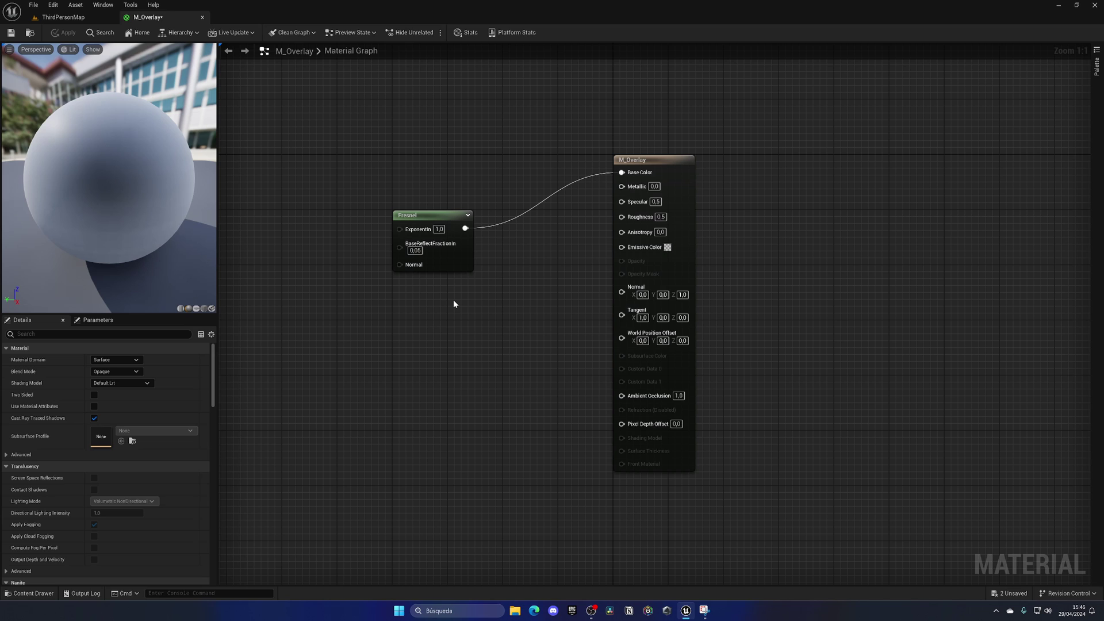
Step: Reposition the Fresnel node in the graph and pull the level camera back from the monkey
drag(443, 214, 519, 173)
key(q)
click(427, 290)
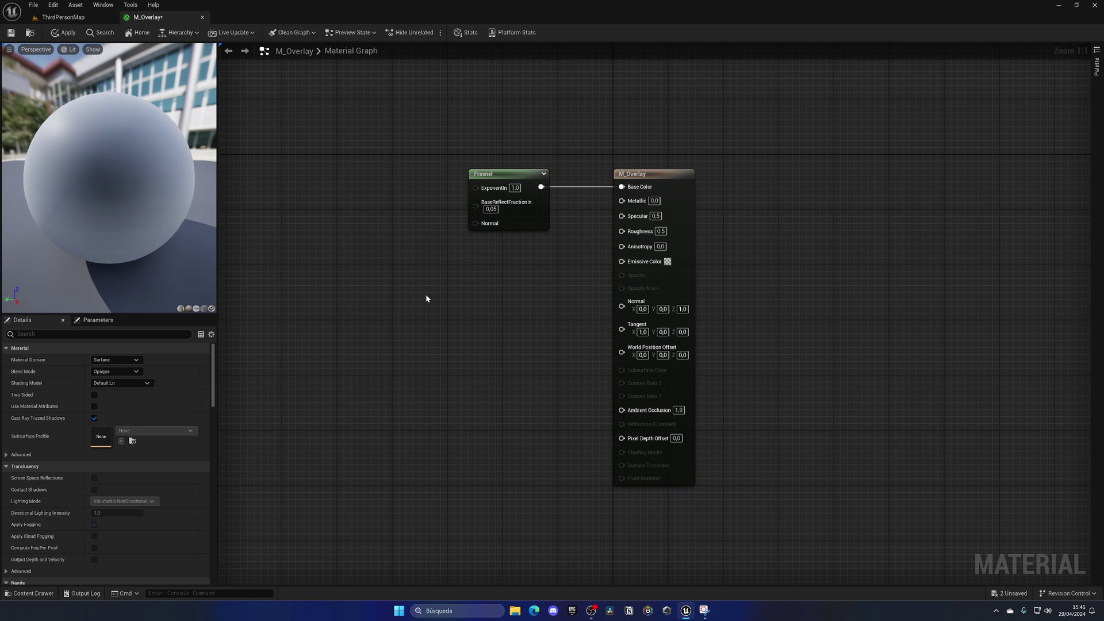
right_drag(446, 299, 371, 283)
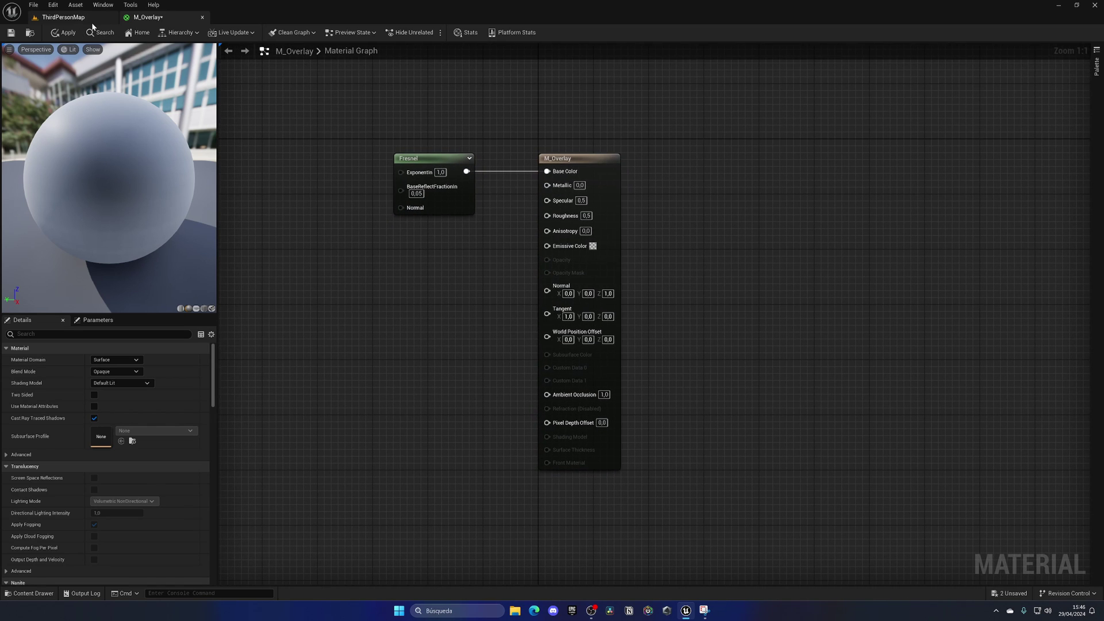
click(62, 16)
key(s)
mouse_move(384, 208)
right_down()
mouse_move(371, 191)
mouse_move(364, 212)
right_up()
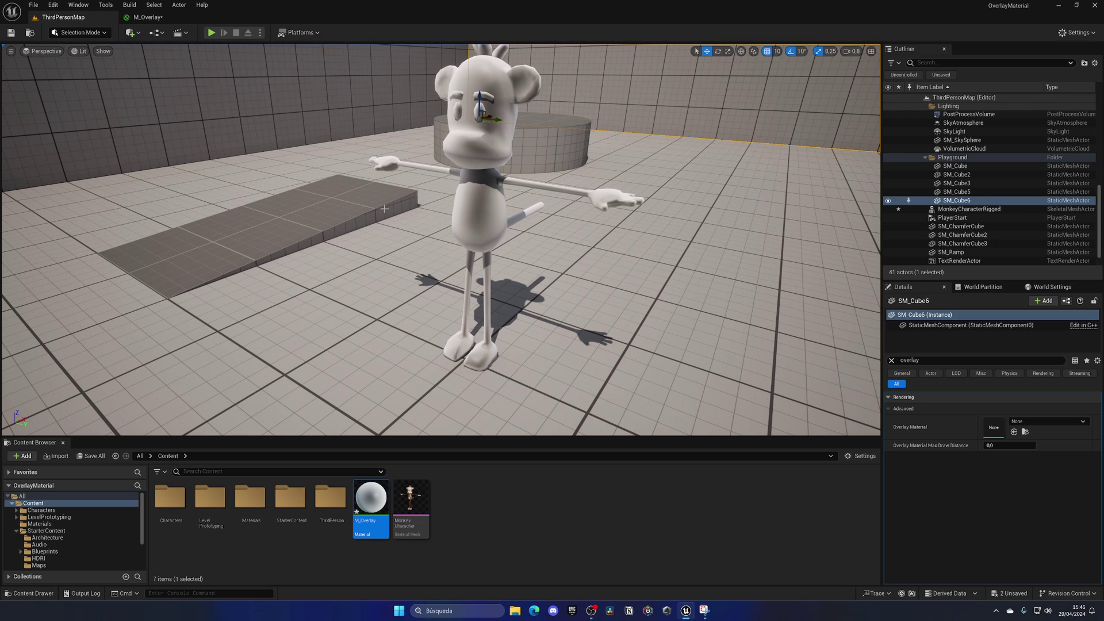
Step: Make M_Overlay Translucent, rewire the Fresnel from Base Color to Opacity, and apply
click(149, 17)
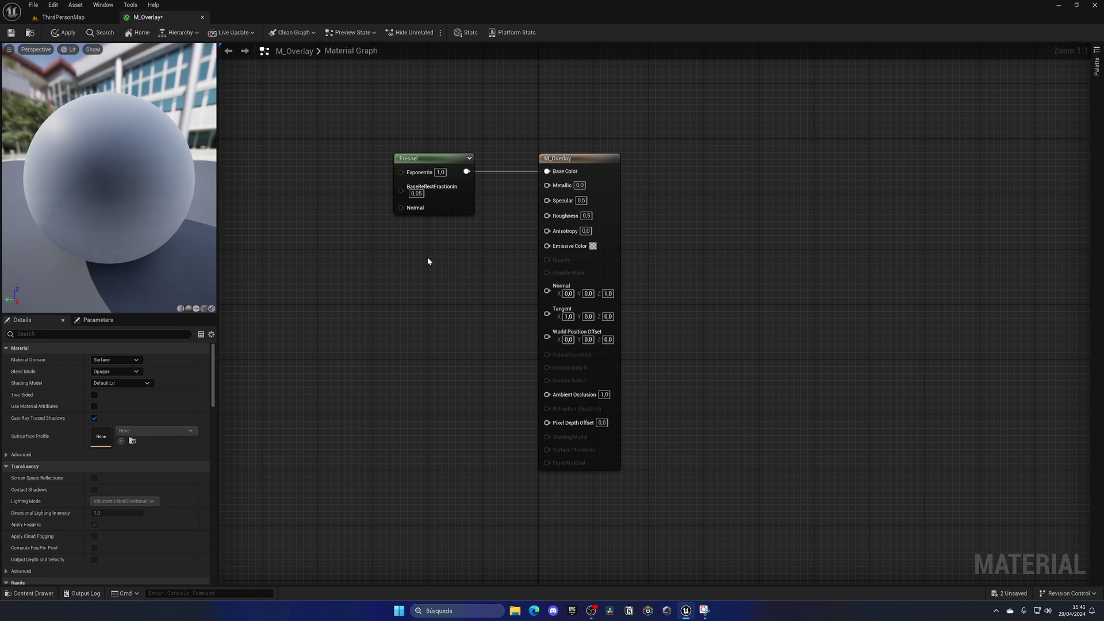
click(132, 371)
click(121, 395)
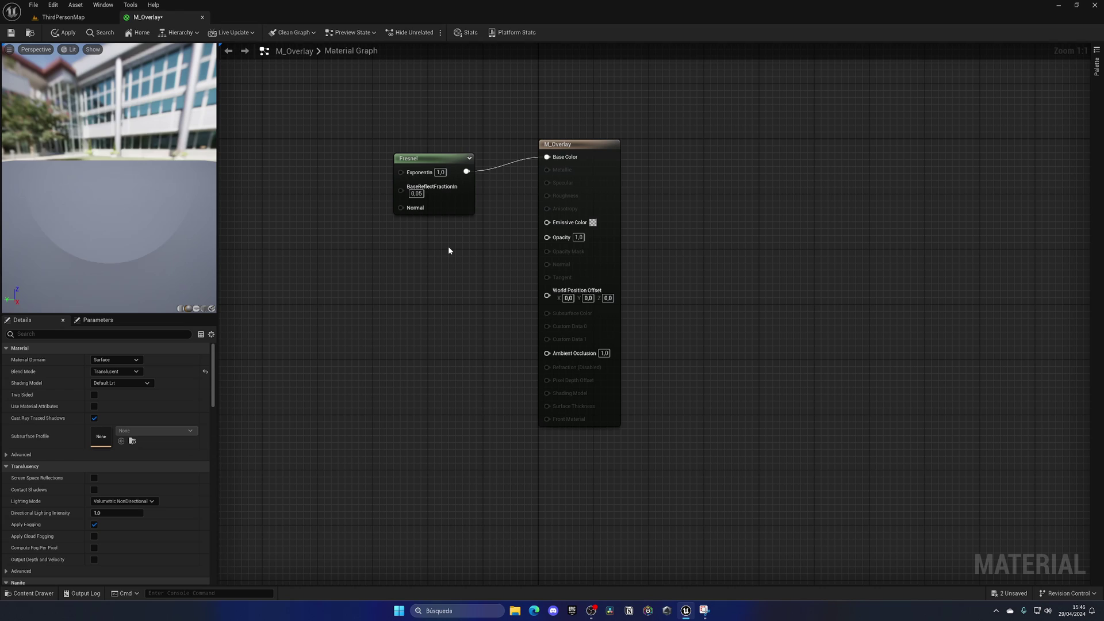
alt+click(466, 171)
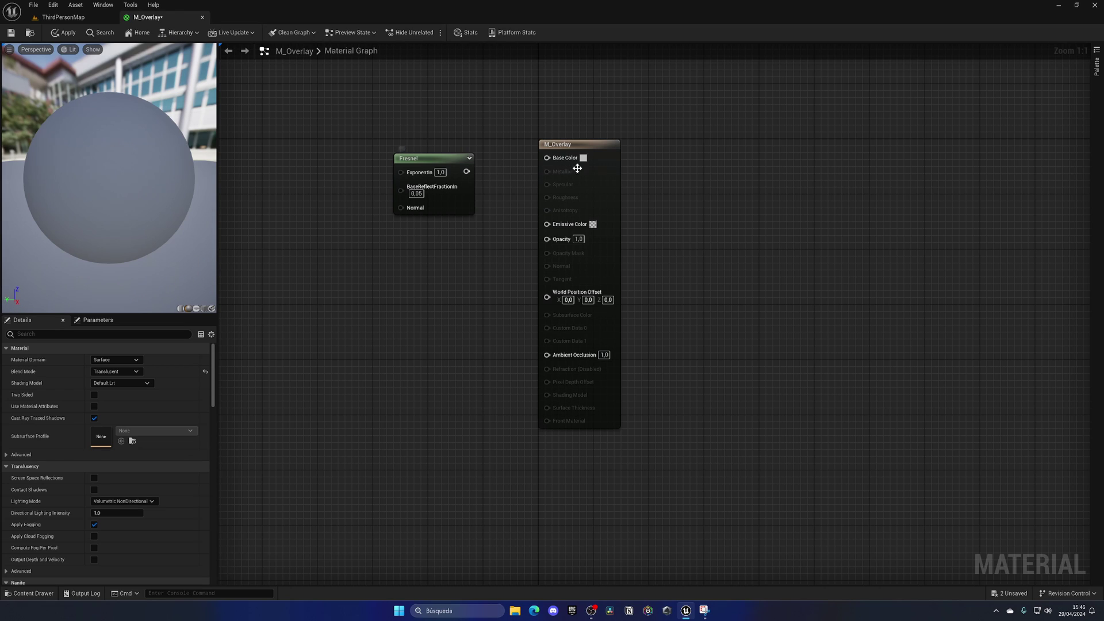
drag(466, 171, 466, 232)
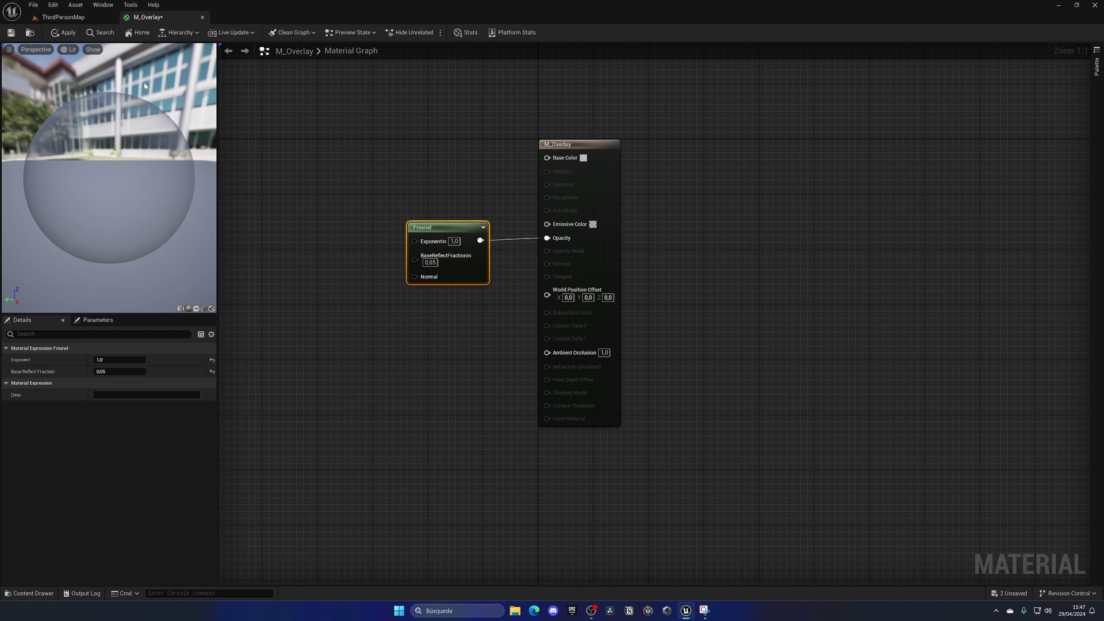
click(63, 32)
Step: Set M_Overlay's Base Color to a bright blue (sRGB 00A3E1FF) by picking blue and raising its value
click(65, 18)
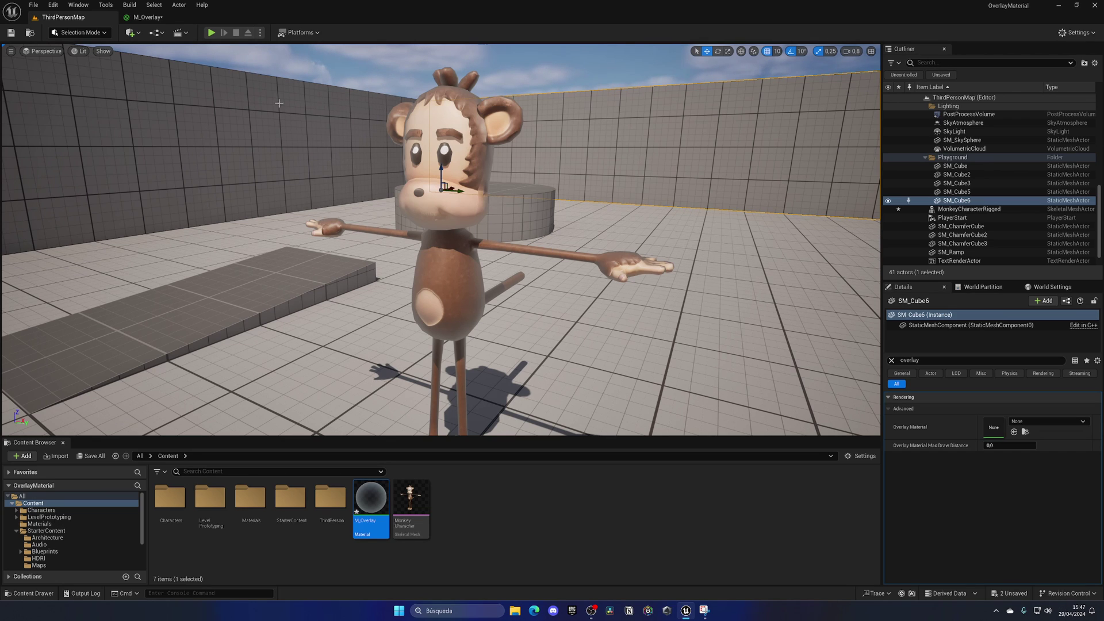
click(148, 17)
click(583, 158)
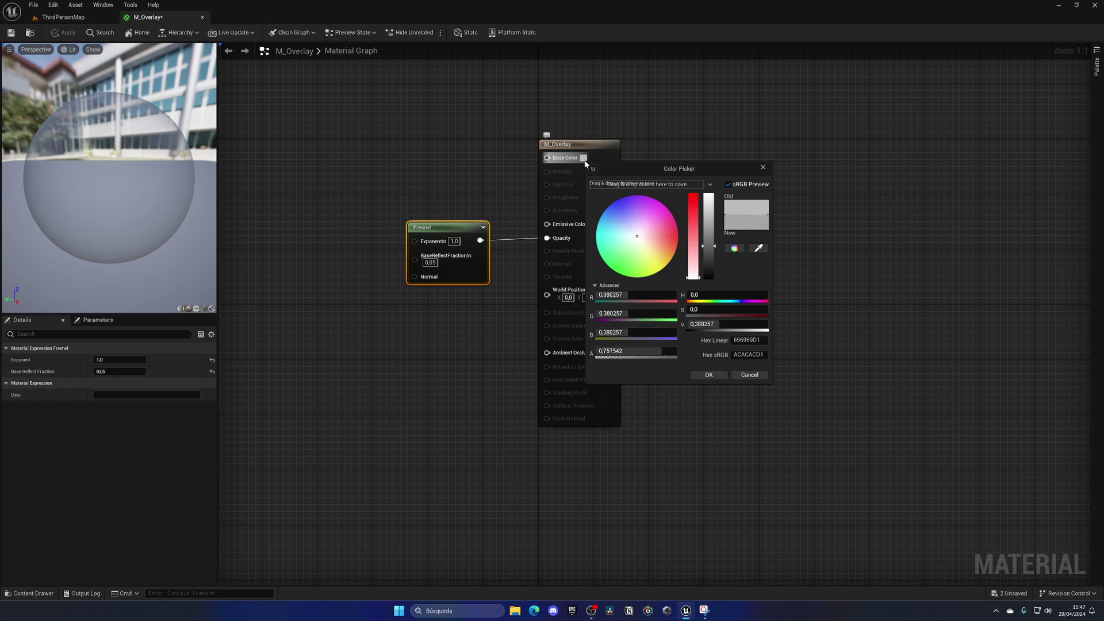
drag(615, 208, 598, 217)
click(709, 374)
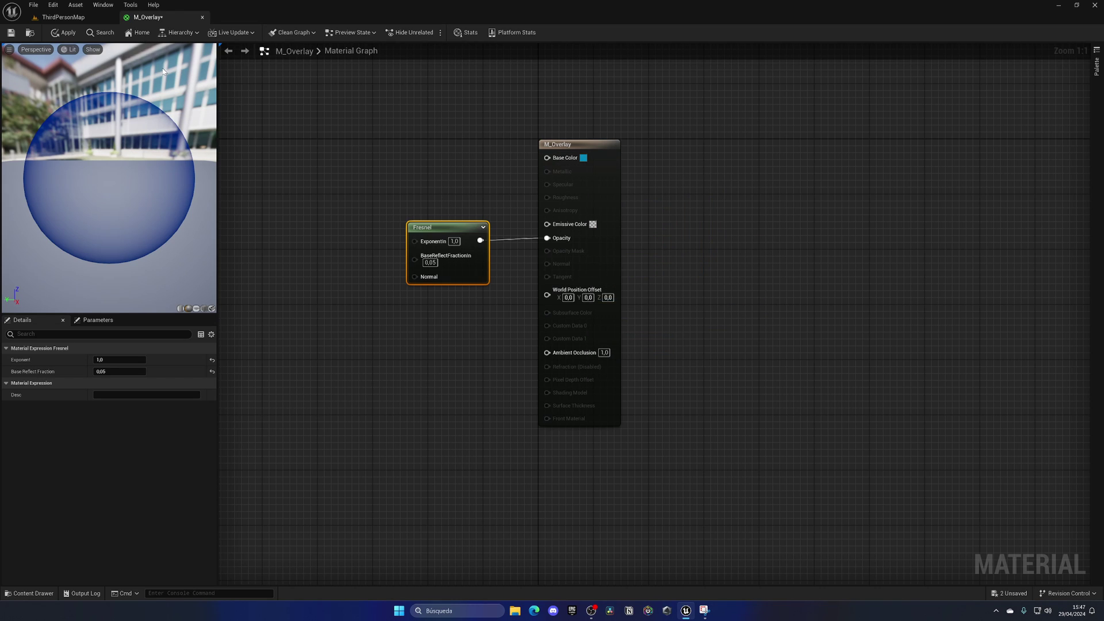
click(583, 158)
drag(708, 233, 715, 215)
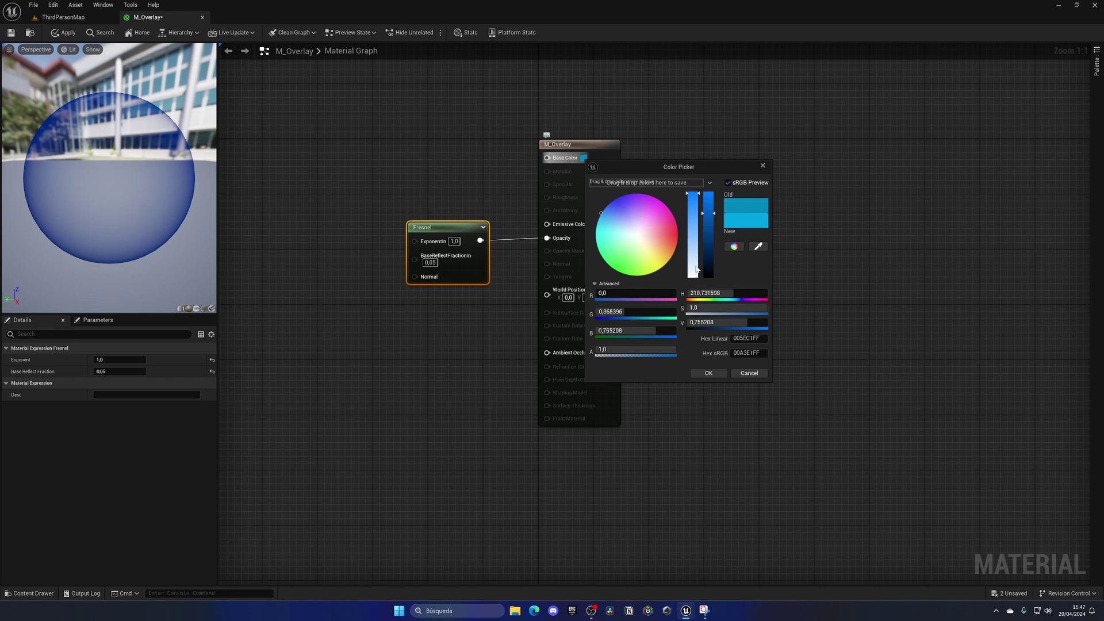
click(715, 372)
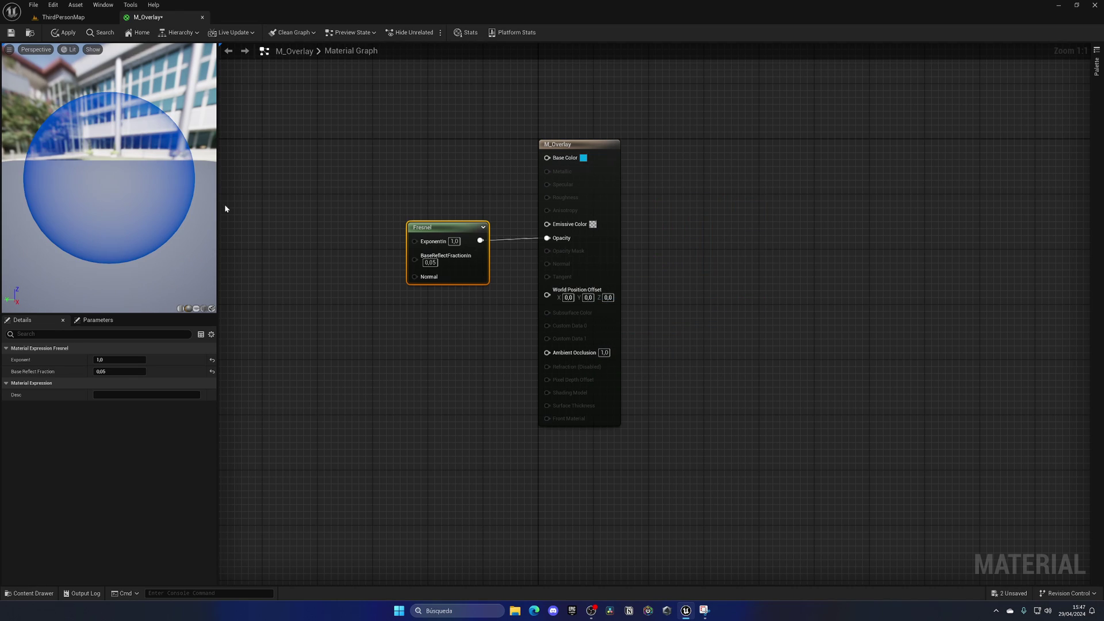
click(403, 204)
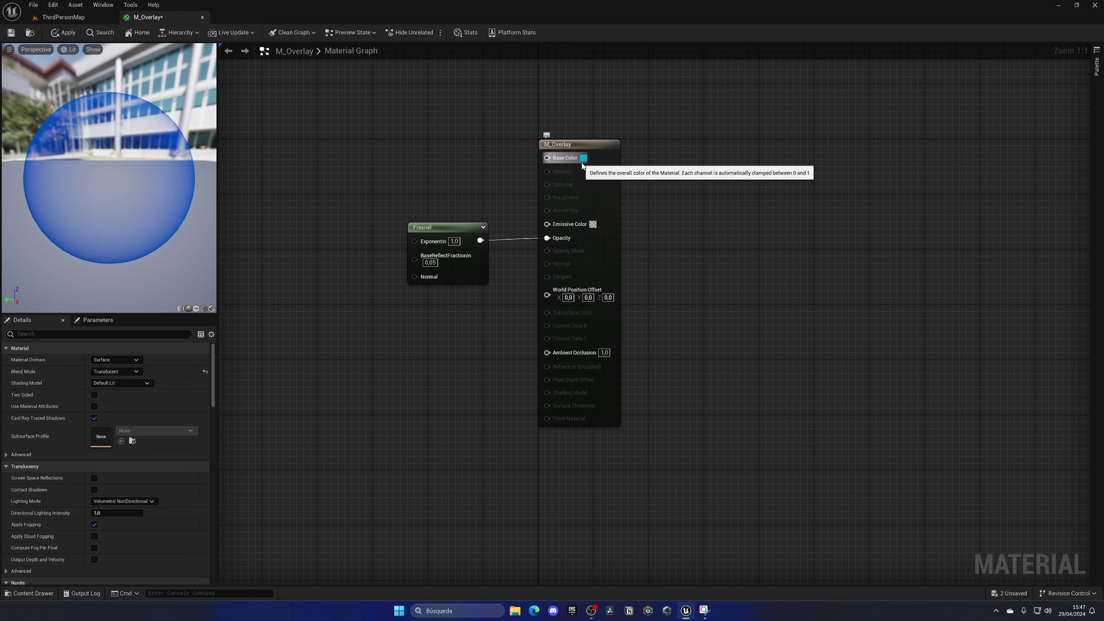
Step: Add and then delete a Constant3Vector node, apply M_Overlay, and view the monkey's blue rim glow
click(391, 136)
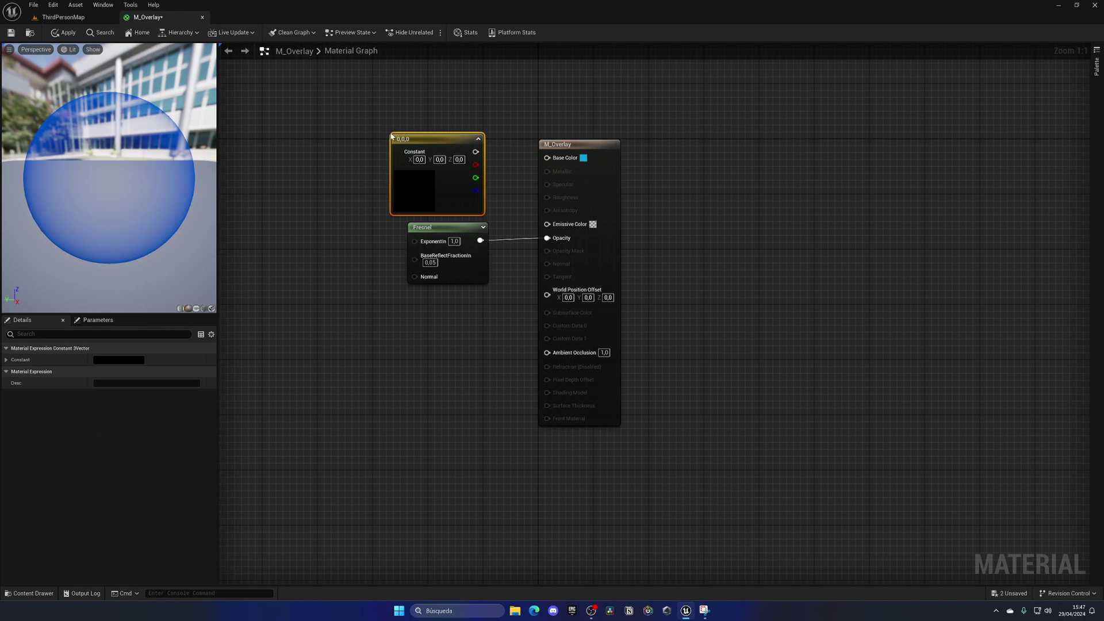
double_click(414, 179)
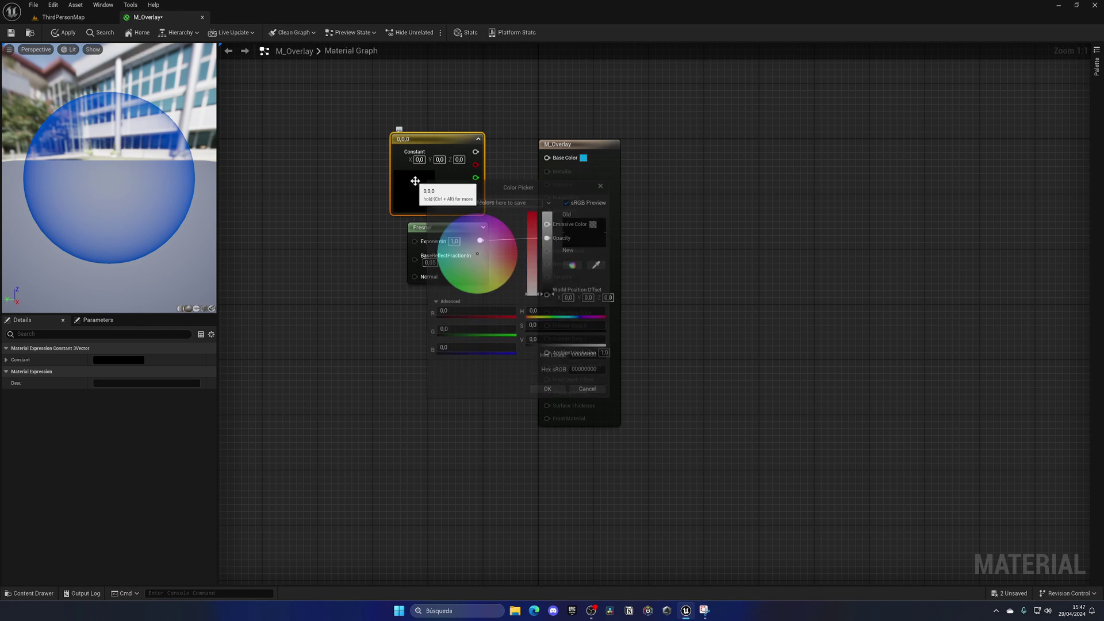
click(446, 120)
drag(570, 166, 369, 174)
click(397, 167)
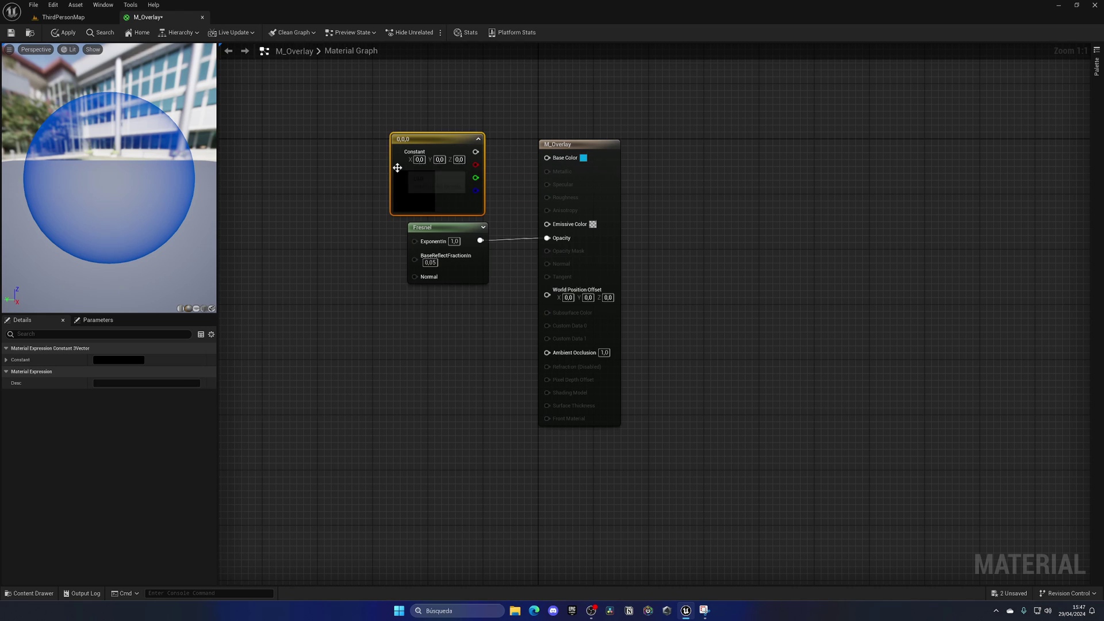
key(Delete)
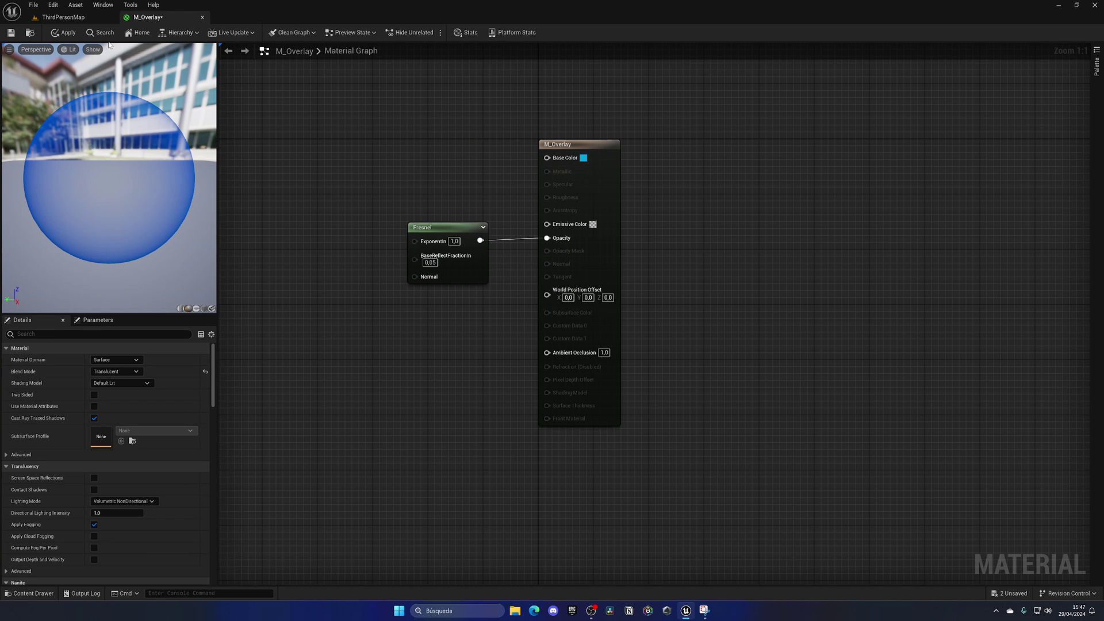
click(64, 33)
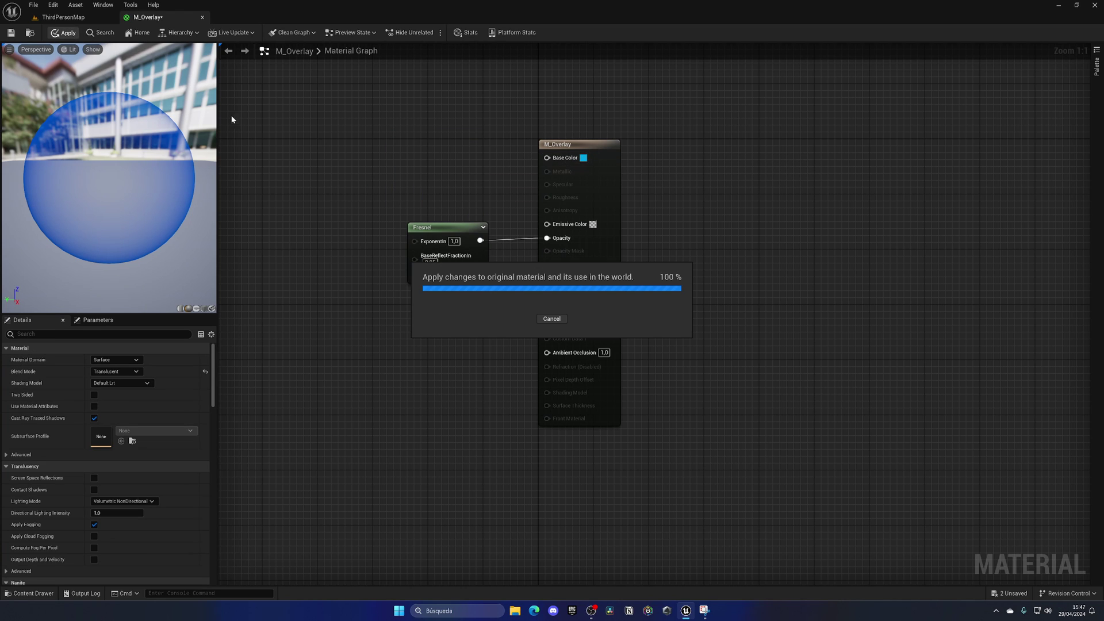
click(62, 18)
Step: Move the camera near the monkey, run a quick Play session, and stop it with Escape
mouse_move(632, 219)
right_down()
mouse_move(529, 222)
mouse_move(631, 219)
right_up()
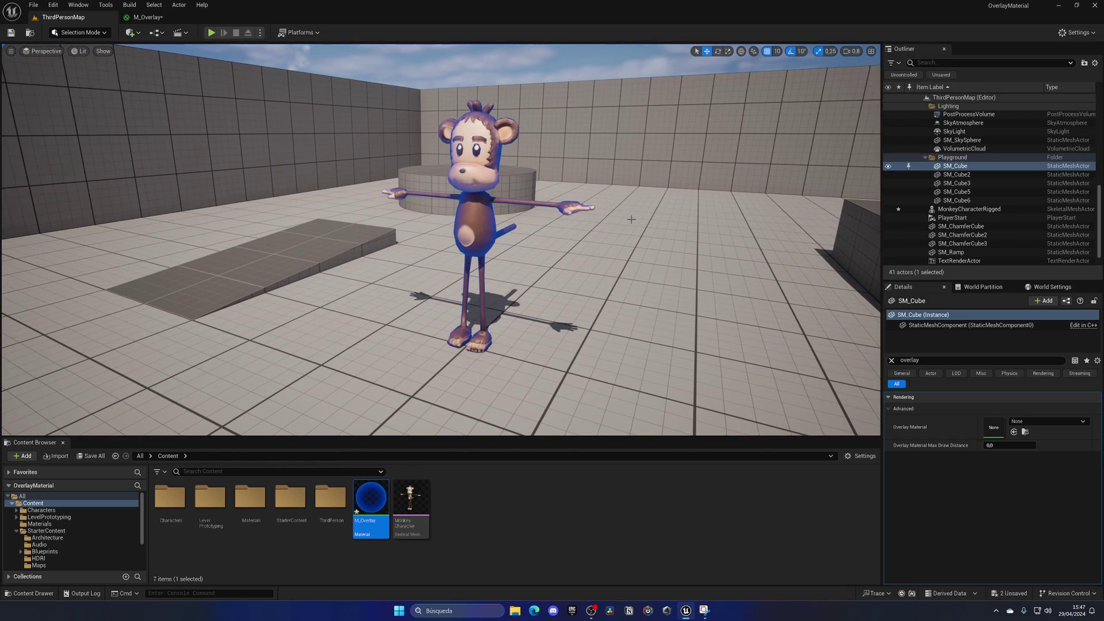
click(972, 158)
right_drag(654, 183, 674, 166)
key(s)
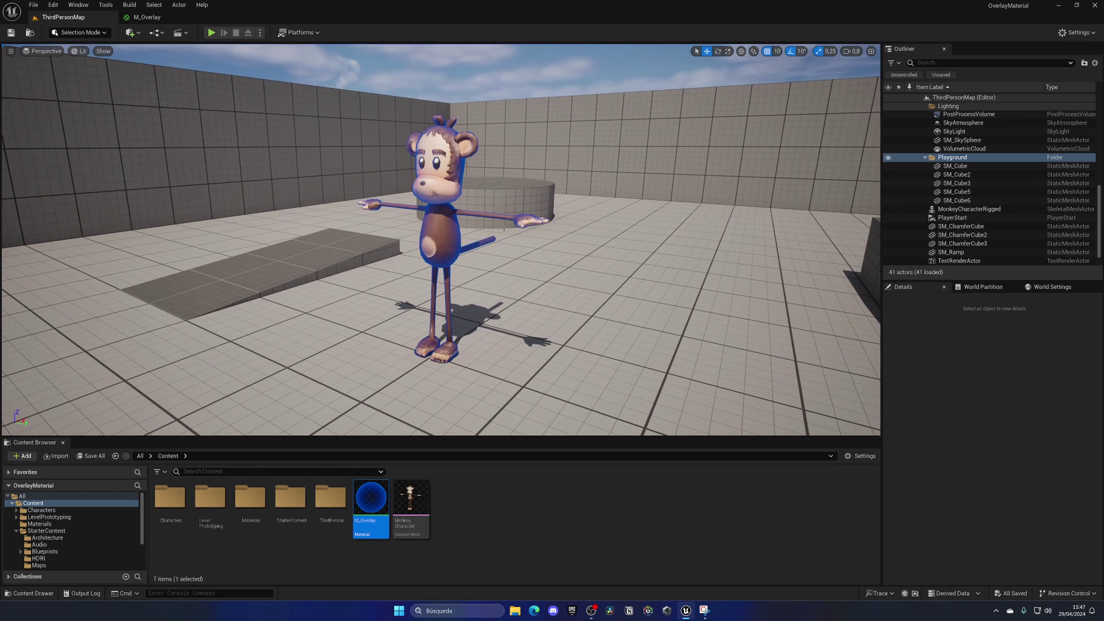
click(211, 32)
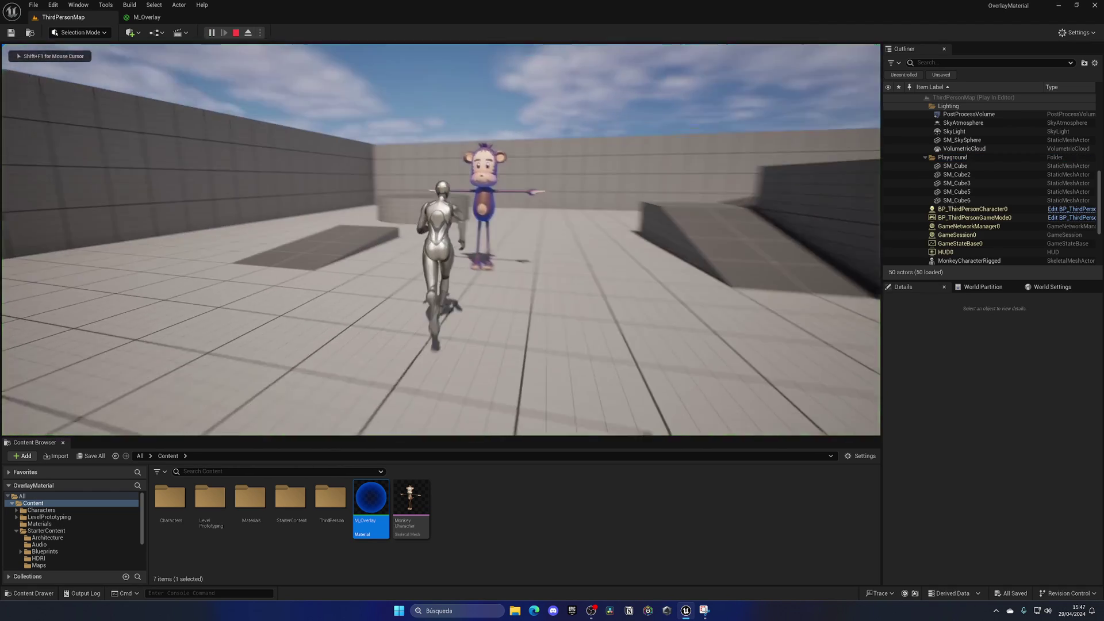
key(Escape)
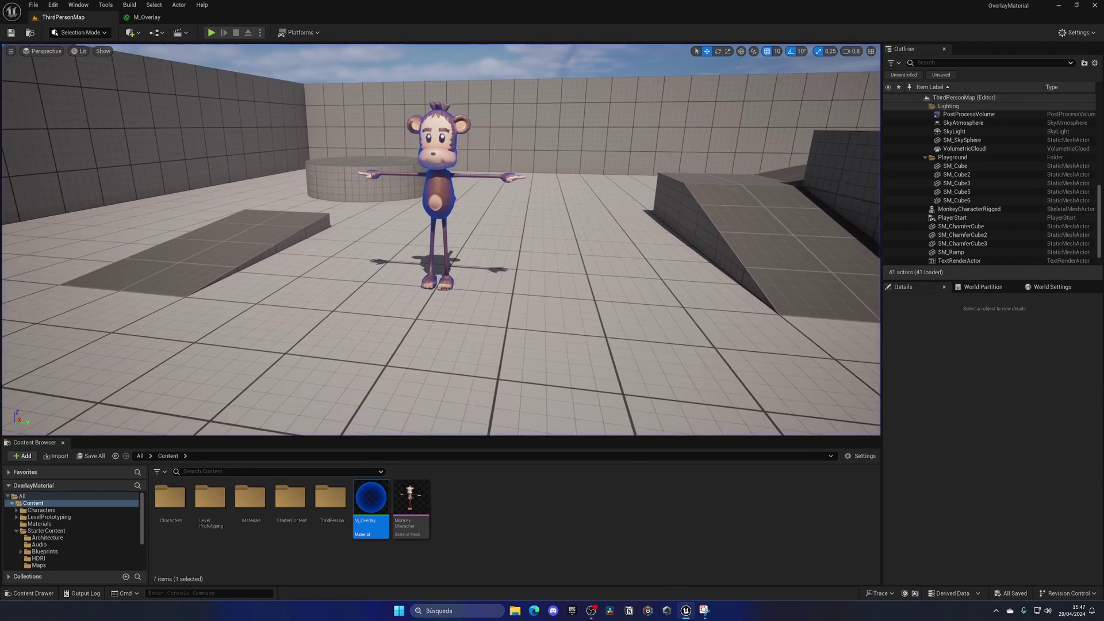
click(149, 19)
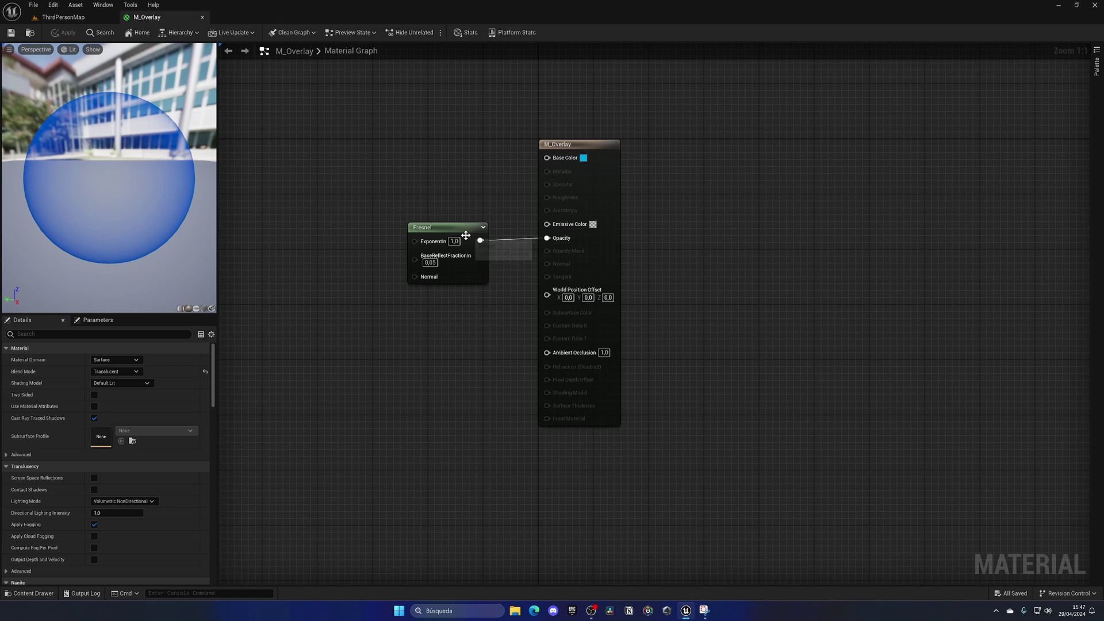
Step: Replace the direct Fresnel-to-Emissive link with a new 005EC1 blue Constant3Vector wired to Base Color
drag(480, 241, 551, 224)
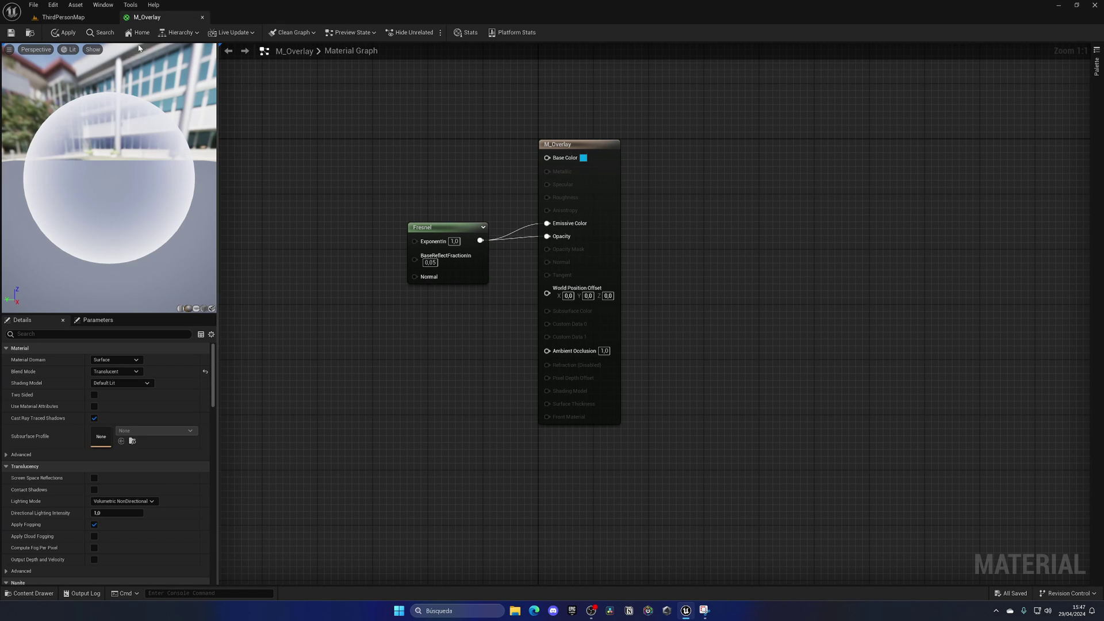
alt+click(547, 223)
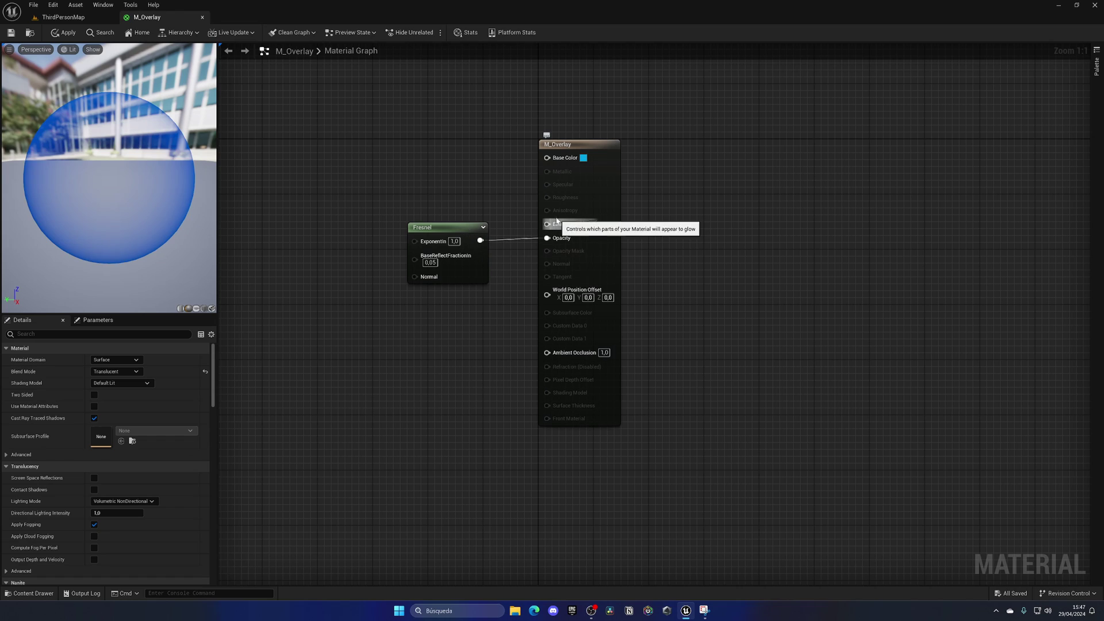
click(583, 157)
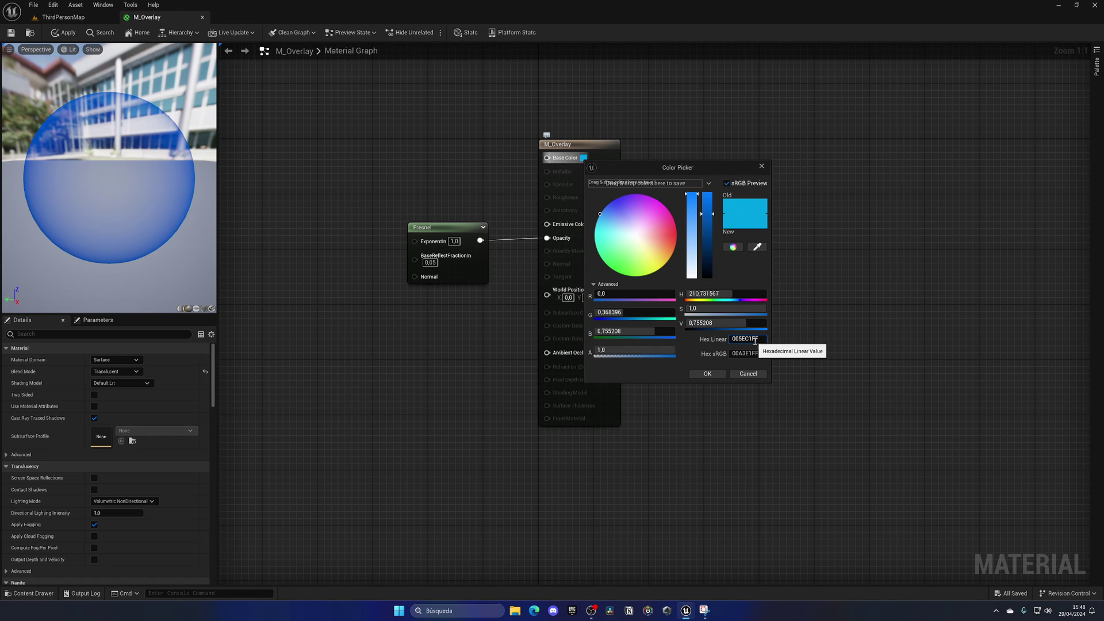
click(740, 374)
click(396, 136)
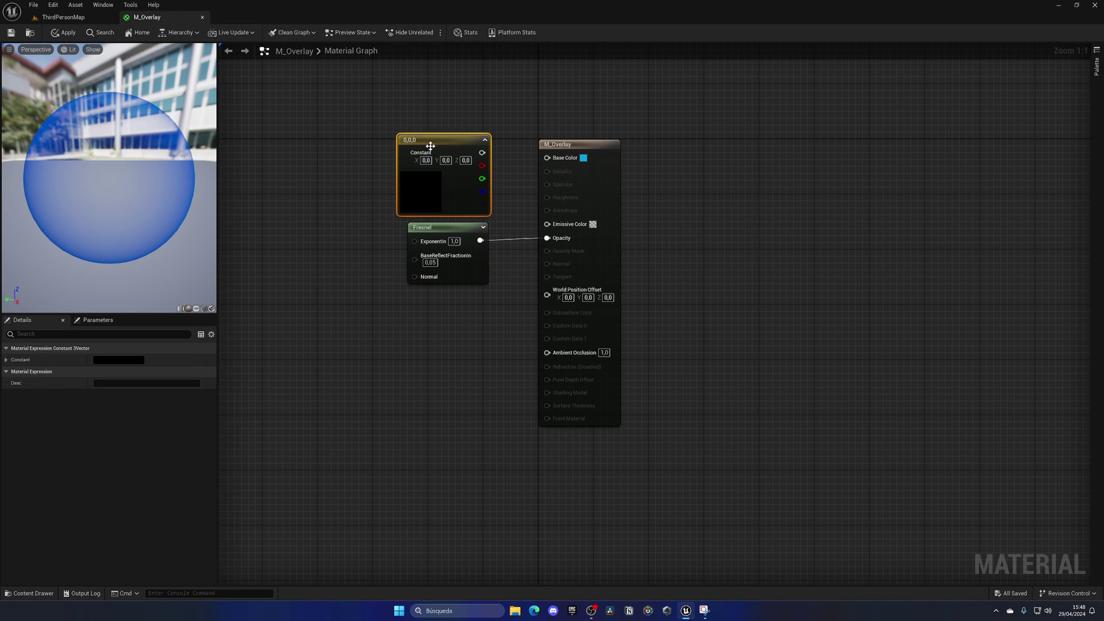
double_click(442, 178)
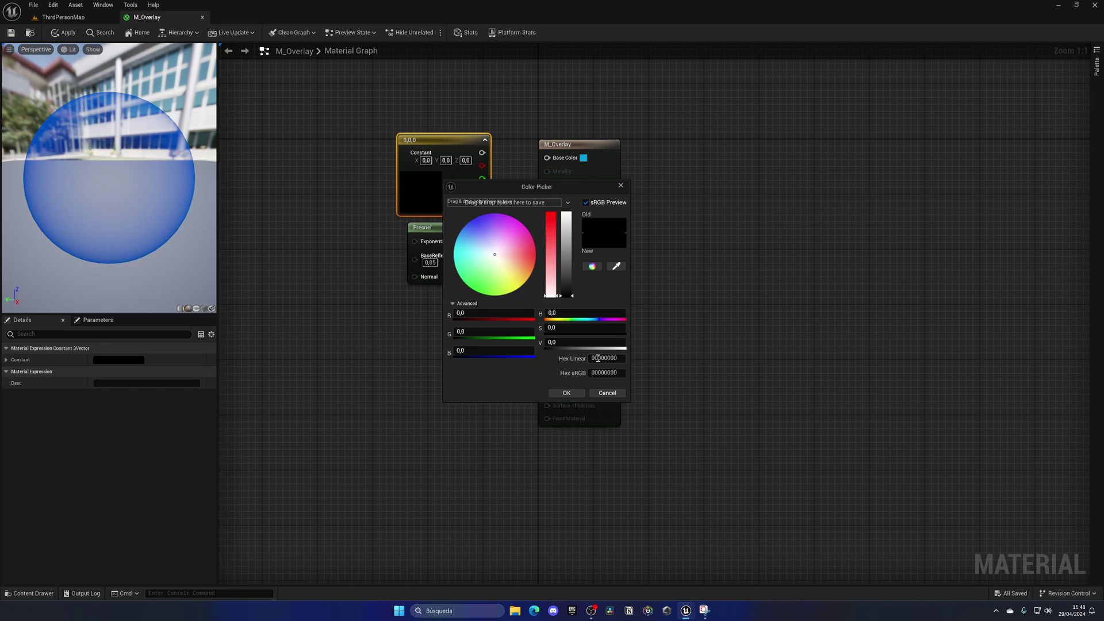
click(566, 393)
click(300, 215)
drag(558, 164, 558, 163)
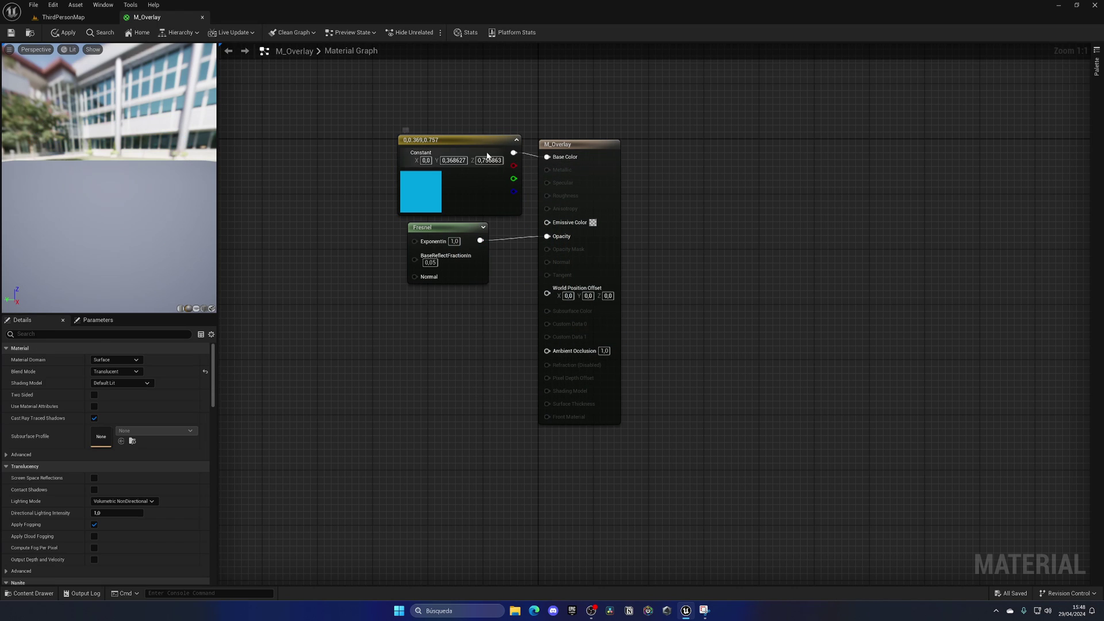
Step: Multiply the blue constant by Fresnel, feed the result into Emissive Color, and apply the material
drag(460, 228, 335, 270)
drag(476, 203, 451, 202)
text(*)
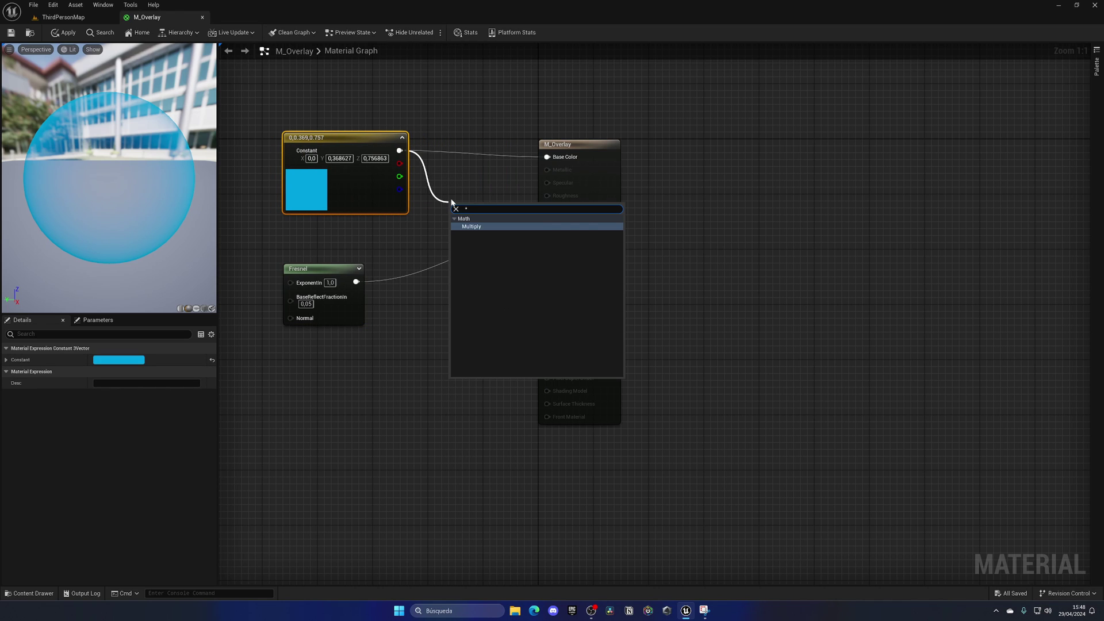
key(Return)
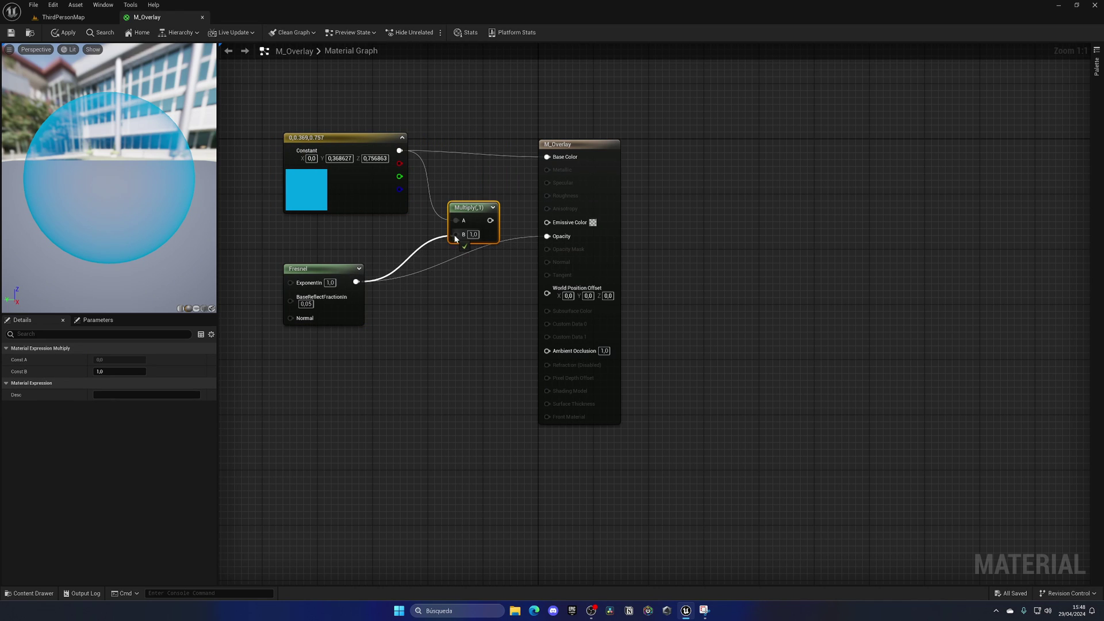
drag(455, 237, 455, 238)
drag(482, 220, 550, 224)
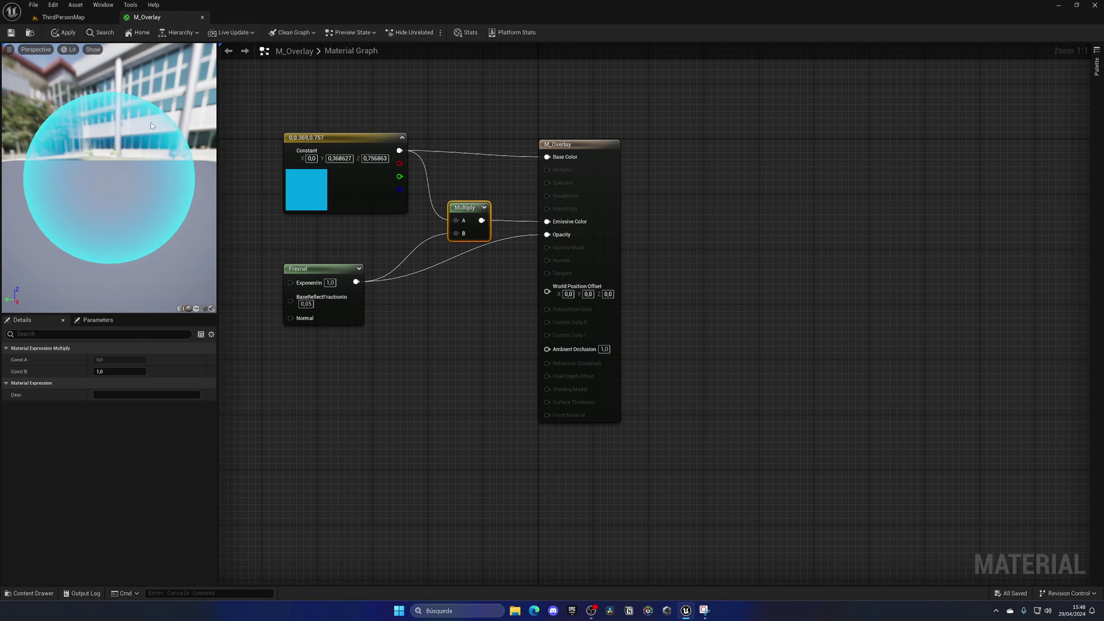
click(64, 33)
Step: Orbit around the monkey in the level to inspect the cyan glow, then return to M_Overlay's graph
click(87, 15)
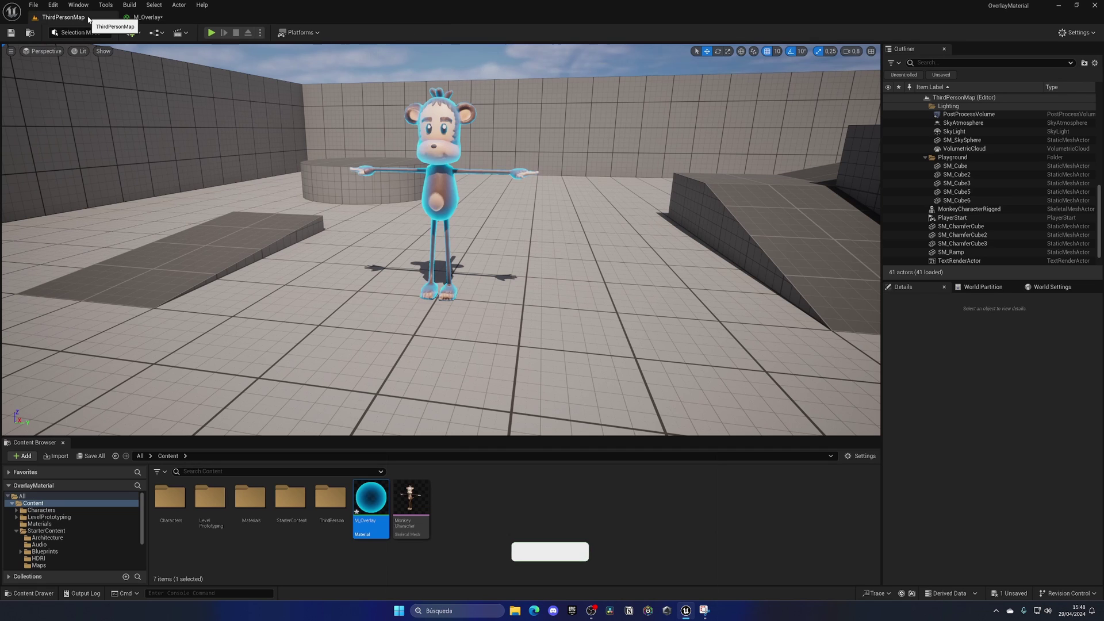
right_drag(441, 239, 441, 239)
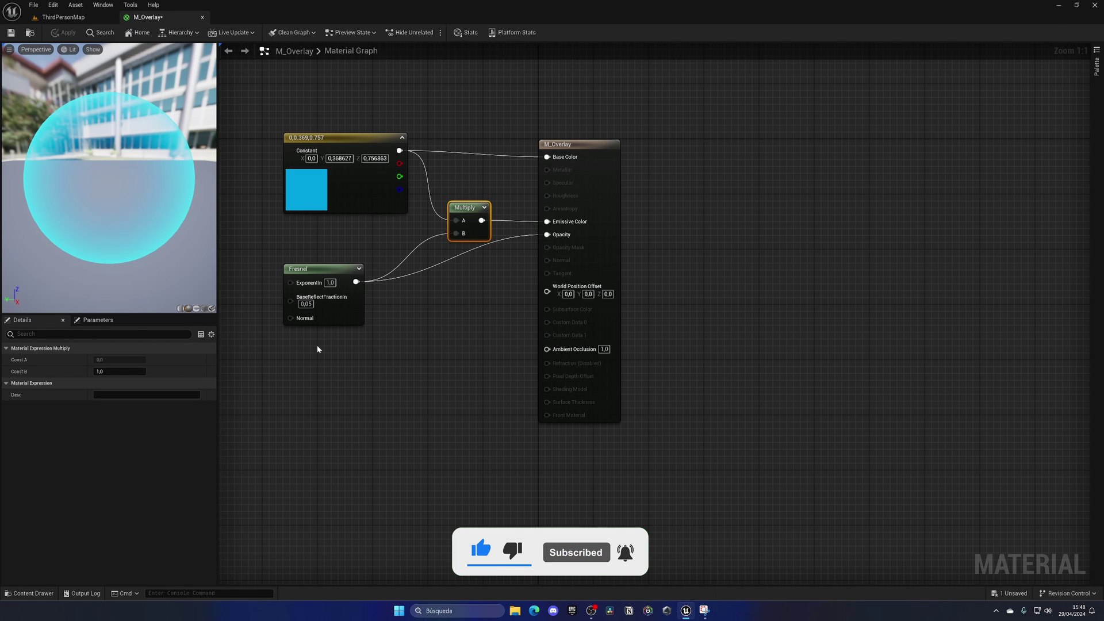
click(385, 244)
right_drag(406, 260, 434, 259)
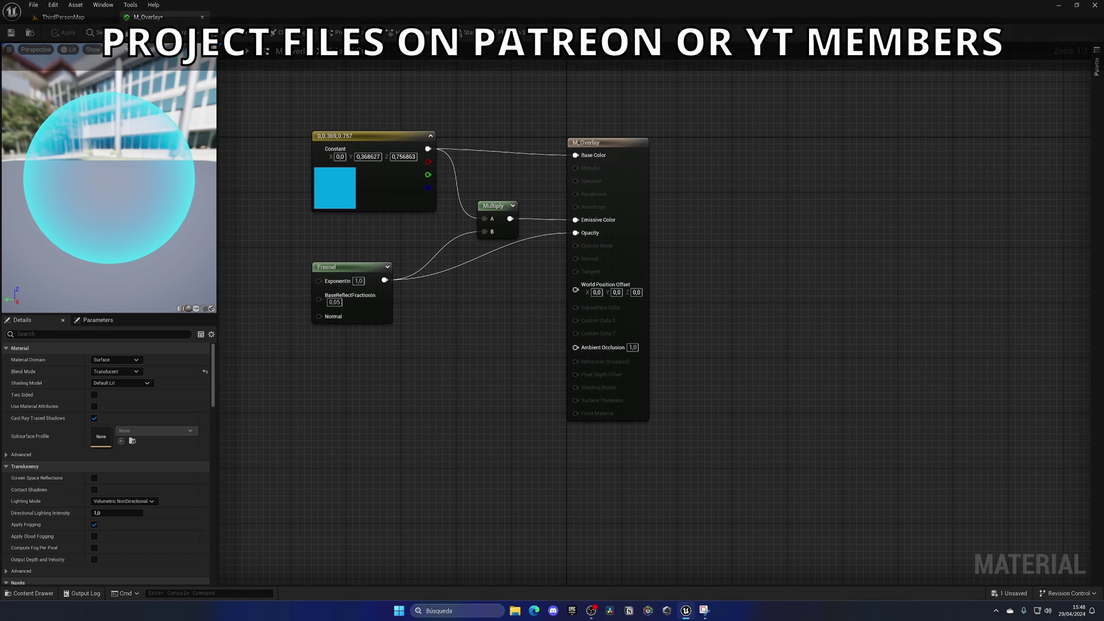
Step: Darken the blue constant to 0, 0.195, 0.401, apply it, and return to ThirdPersonMap
click(343, 178)
double_click(343, 178)
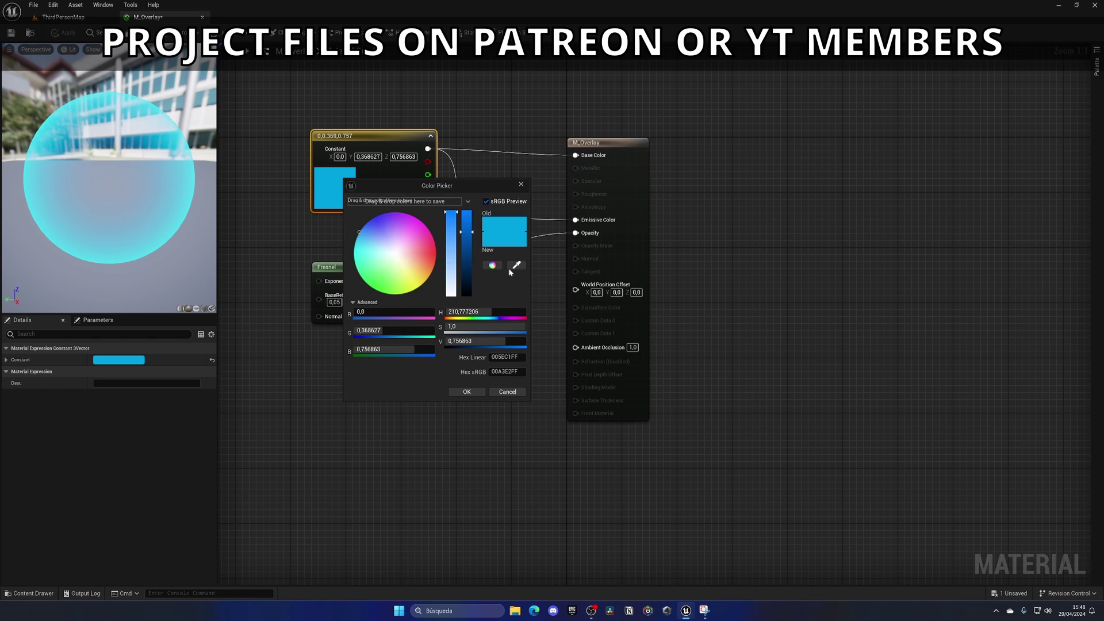
drag(472, 258, 469, 265)
click(466, 391)
click(65, 32)
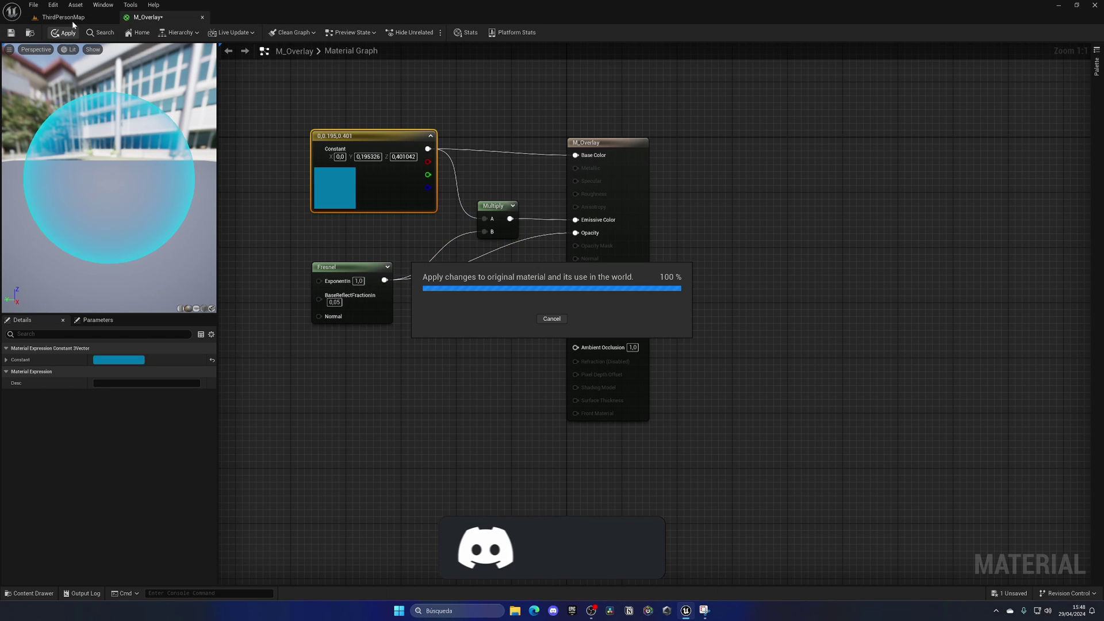
click(84, 19)
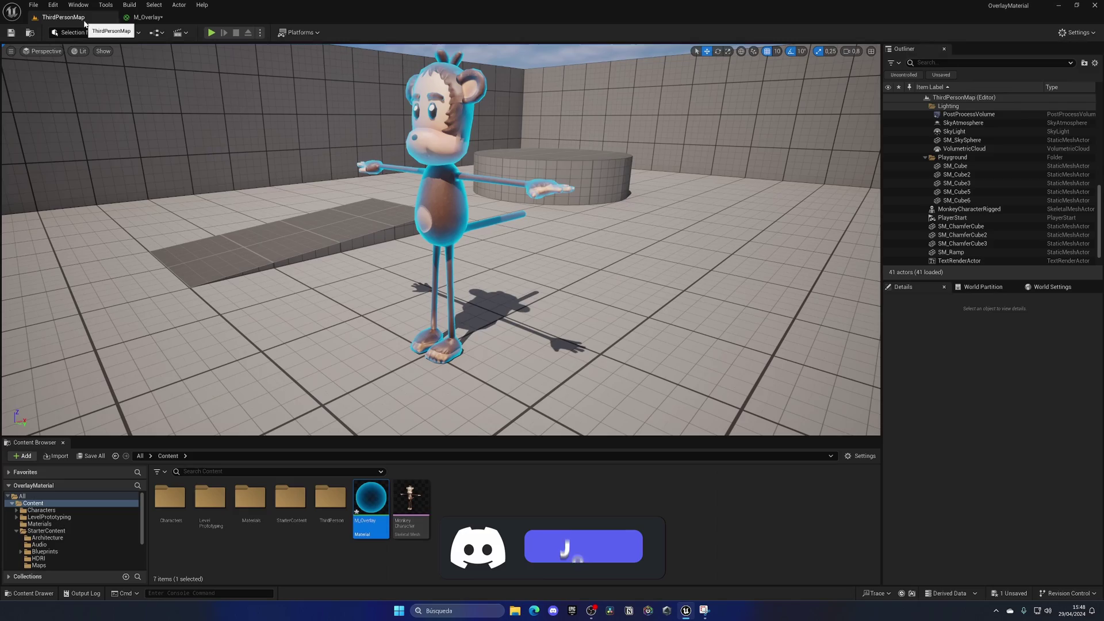
Step: Start Play in Editor and walk the mannequin up to and around the glowing monkey
click(211, 32)
key(w)
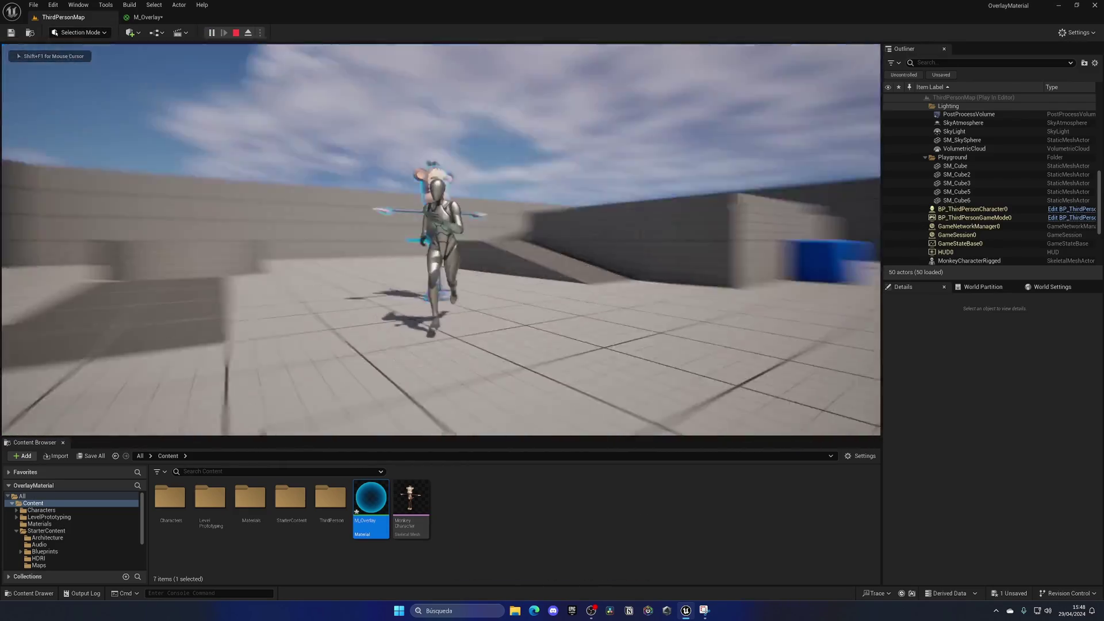
key(d)
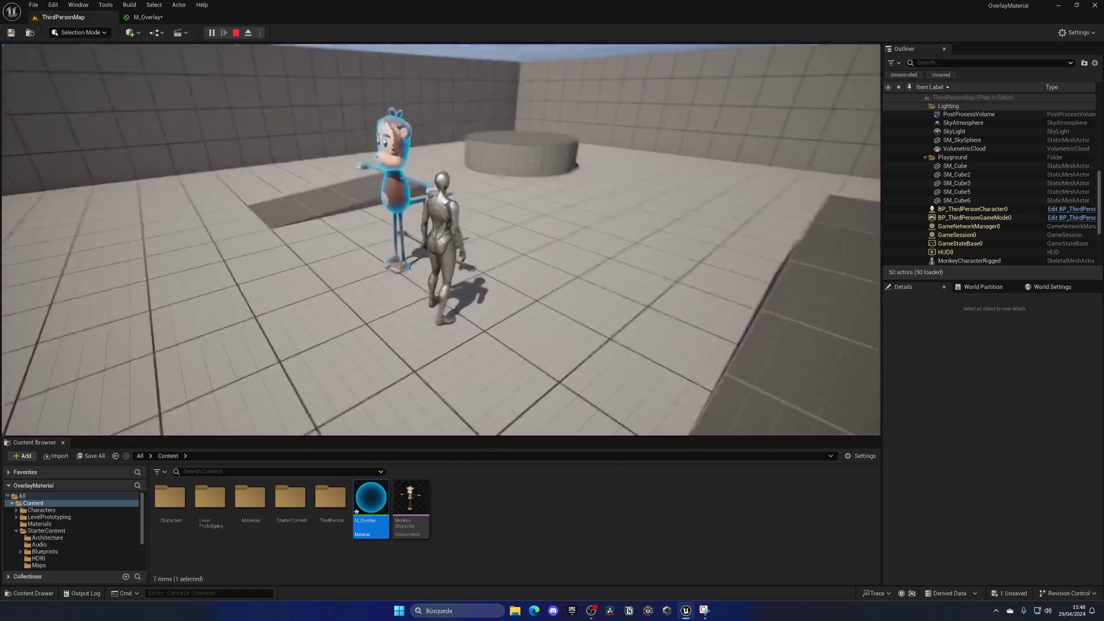
key(a)
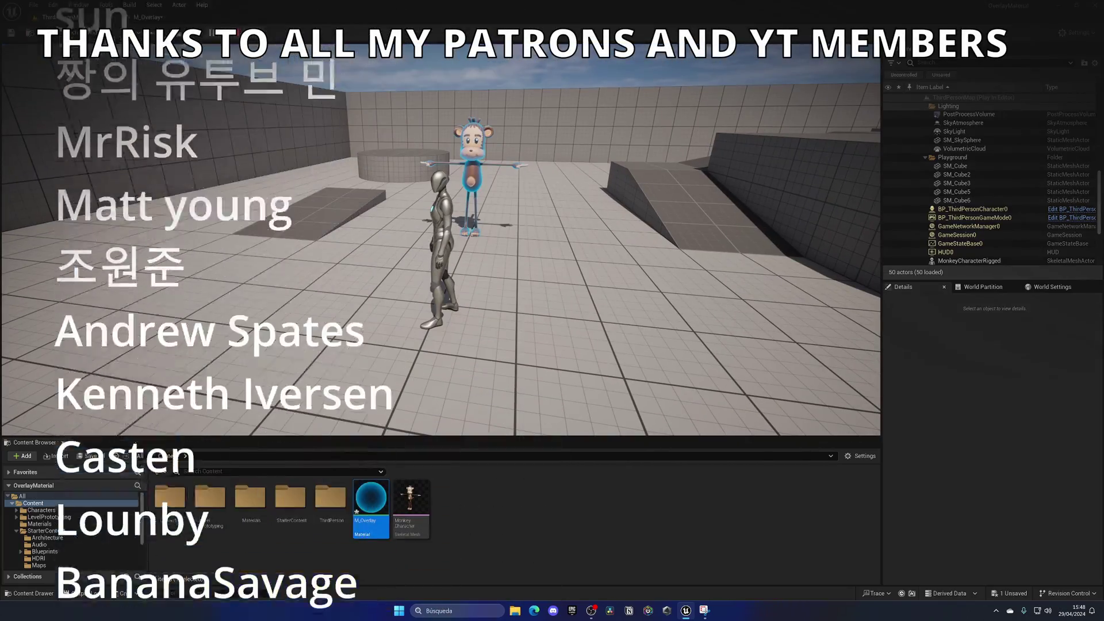
key(d)
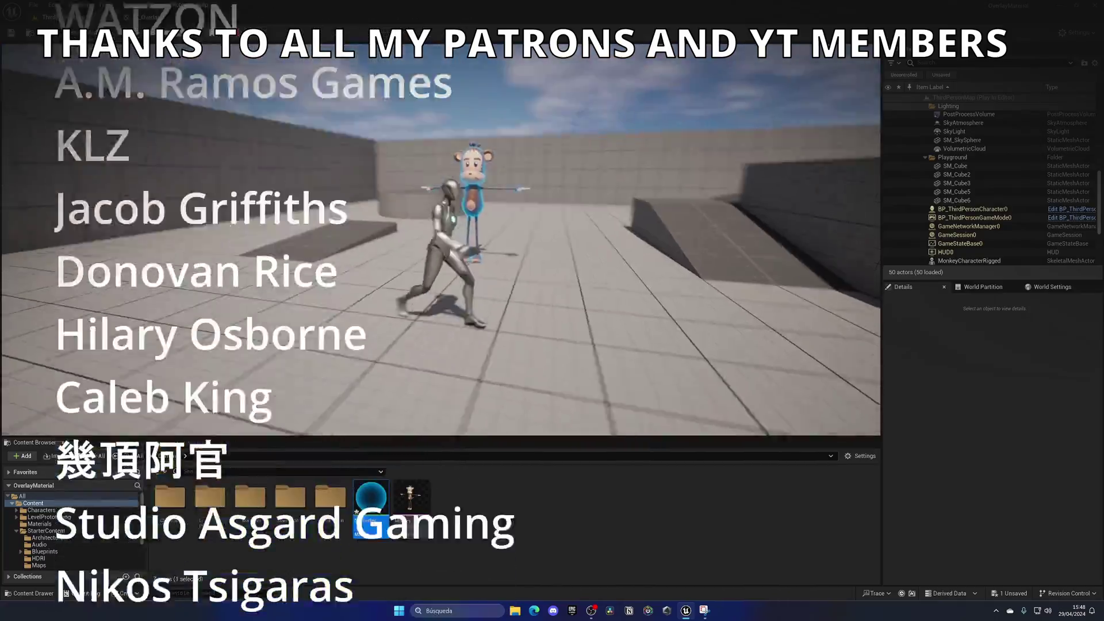
key(w)
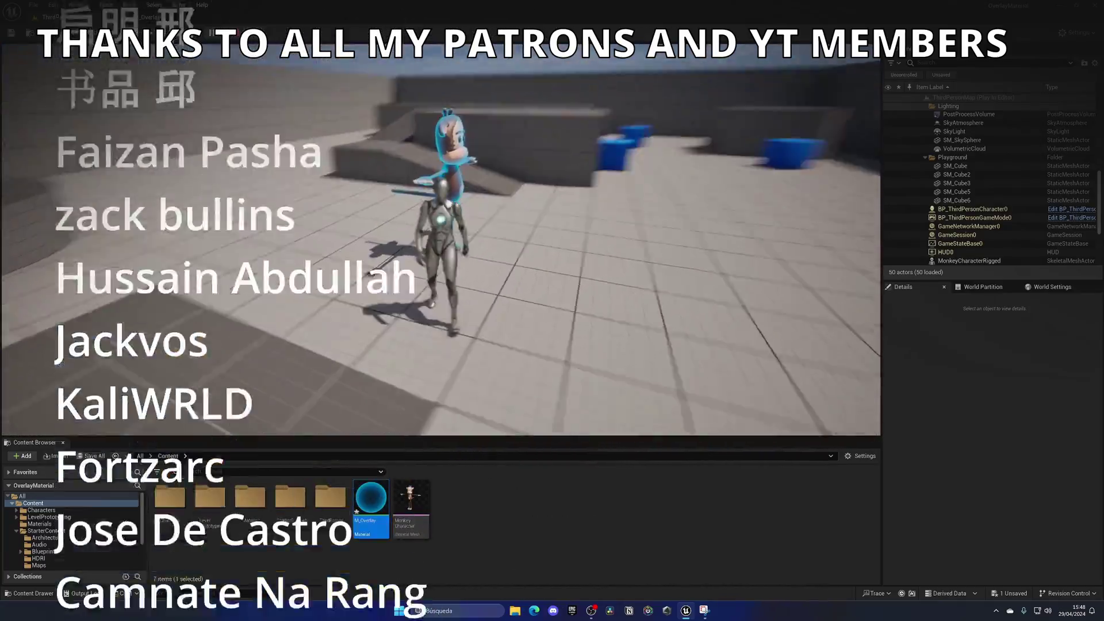
key(d)
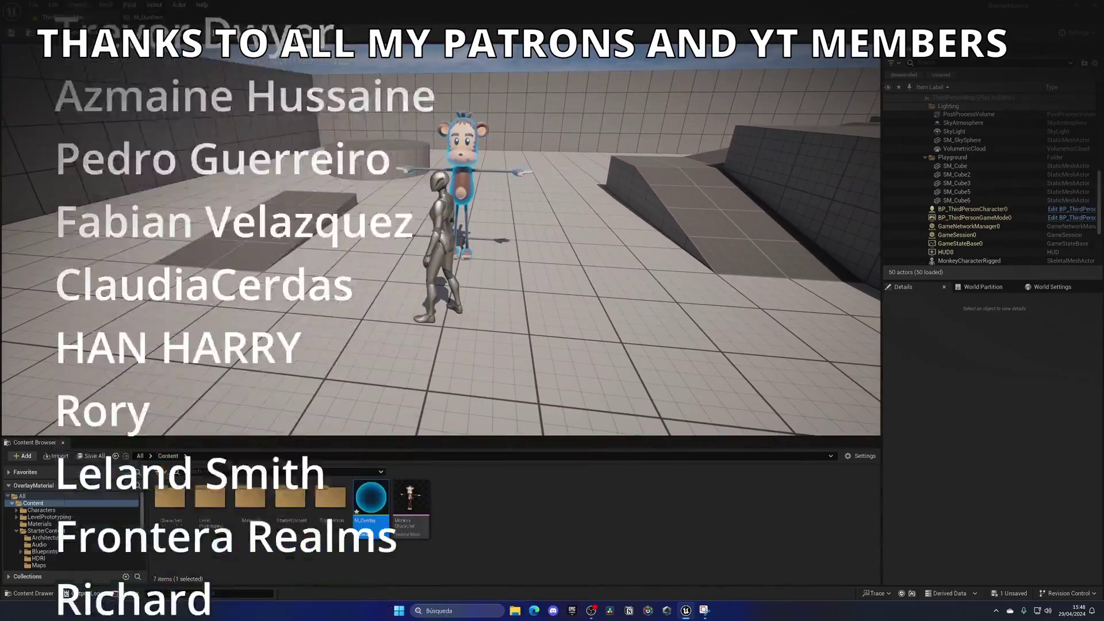
key(a)
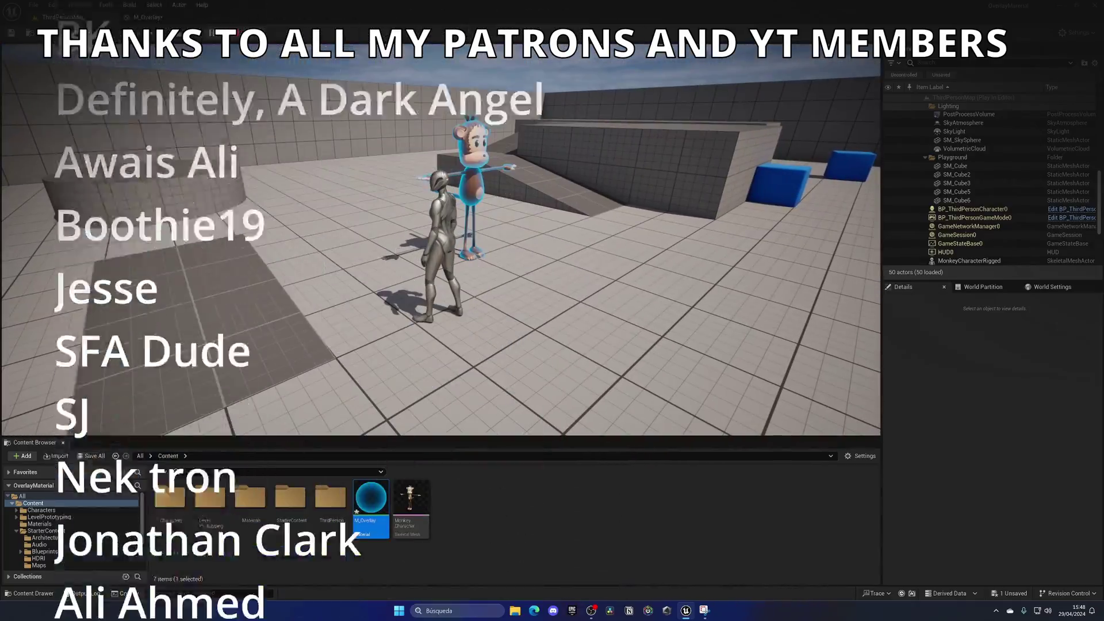